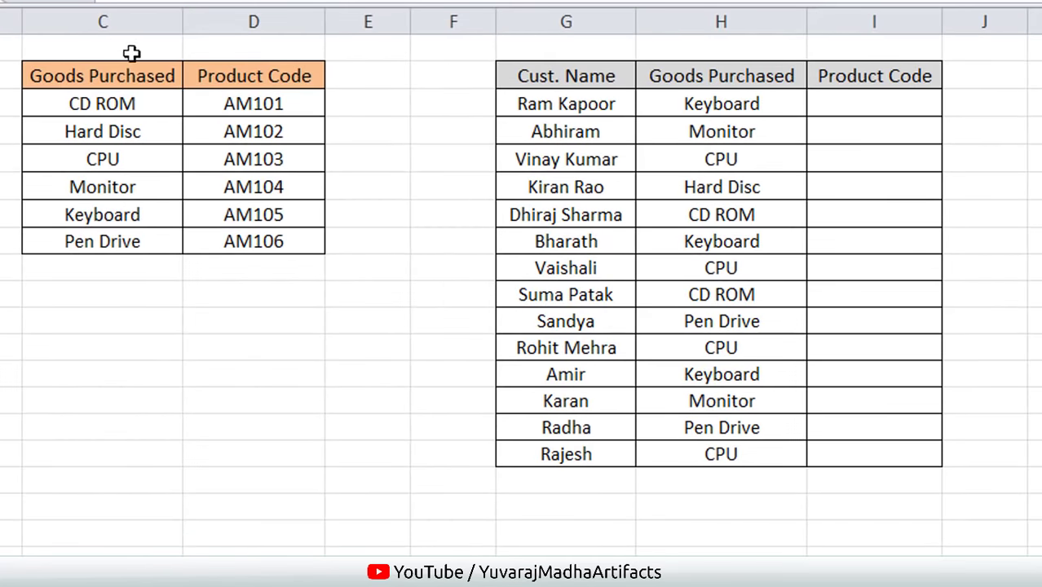
Highlight the product-code lookup table, then drag column C wider to fit Goods Purchased
{"action": "left_click_drag", "start_coordinate": [119, 20], "coordinate": [206, 16]}
{"action": "left_click", "coordinate": [210, 258]}
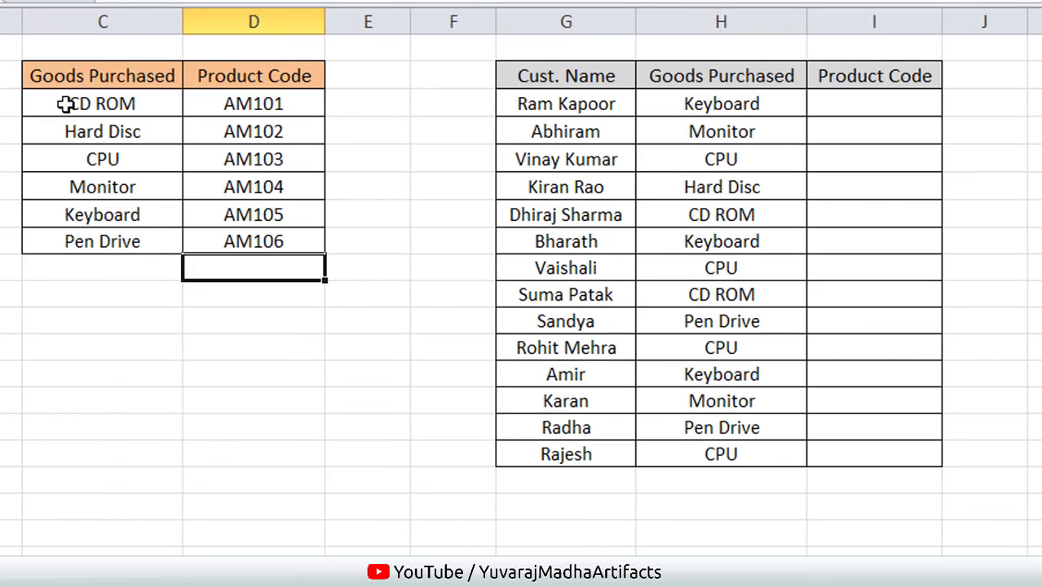
{"action": "left_click_drag", "start_coordinate": [65, 103], "coordinate": [171, 135]}
{"action": "left_click_drag", "start_coordinate": [102, 75], "coordinate": [309, 302]}
{"action": "left_click", "coordinate": [309, 375]}
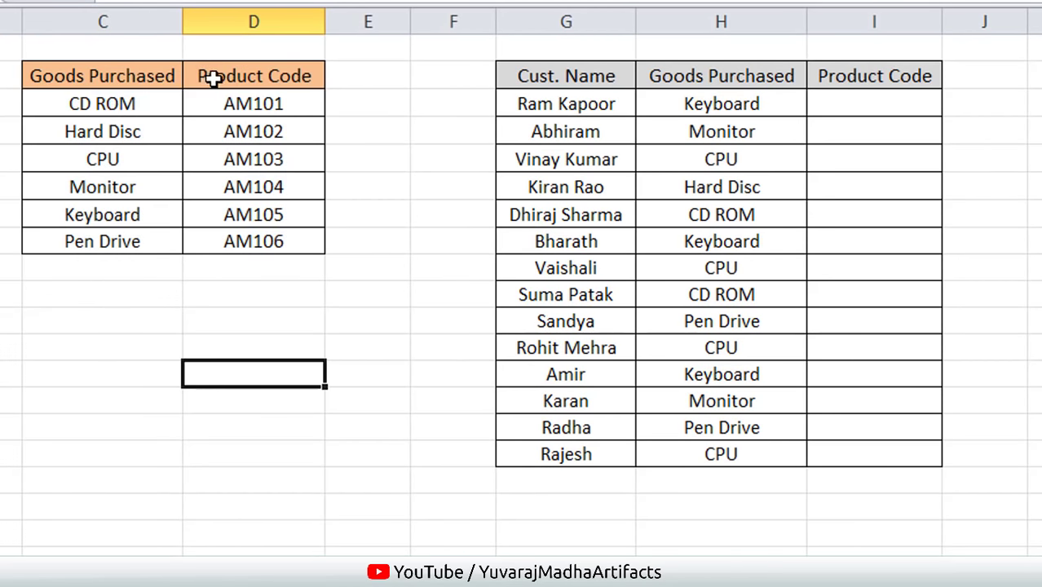
{"action": "left_click_drag", "start_coordinate": [184, 16], "coordinate": [202, 16]}
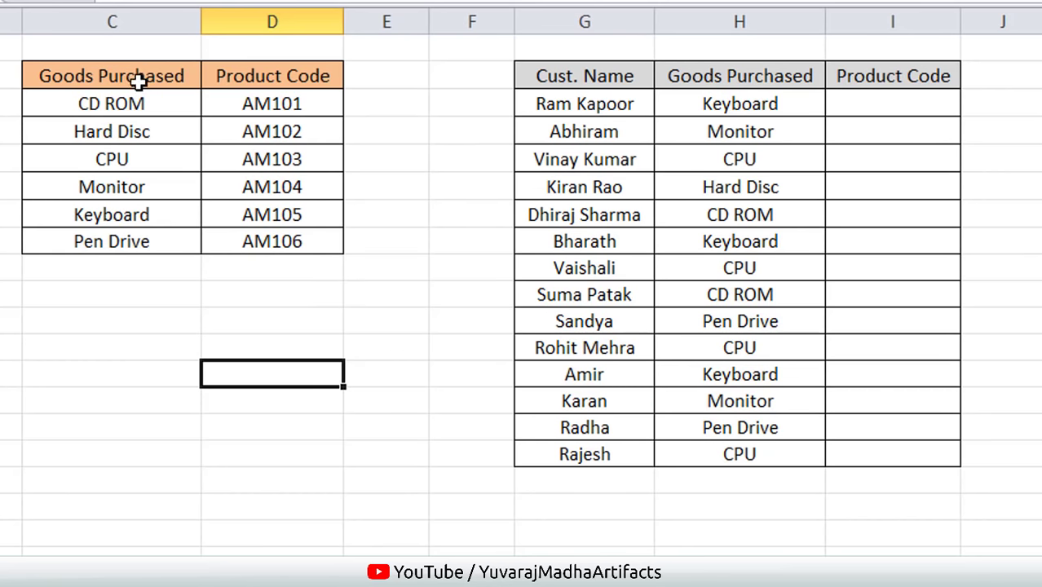
Highlight the goods names CD ROM to Pen Drive and their codes AM101 to AM106
{"action": "left_click_drag", "start_coordinate": [140, 75], "coordinate": [142, 238]}
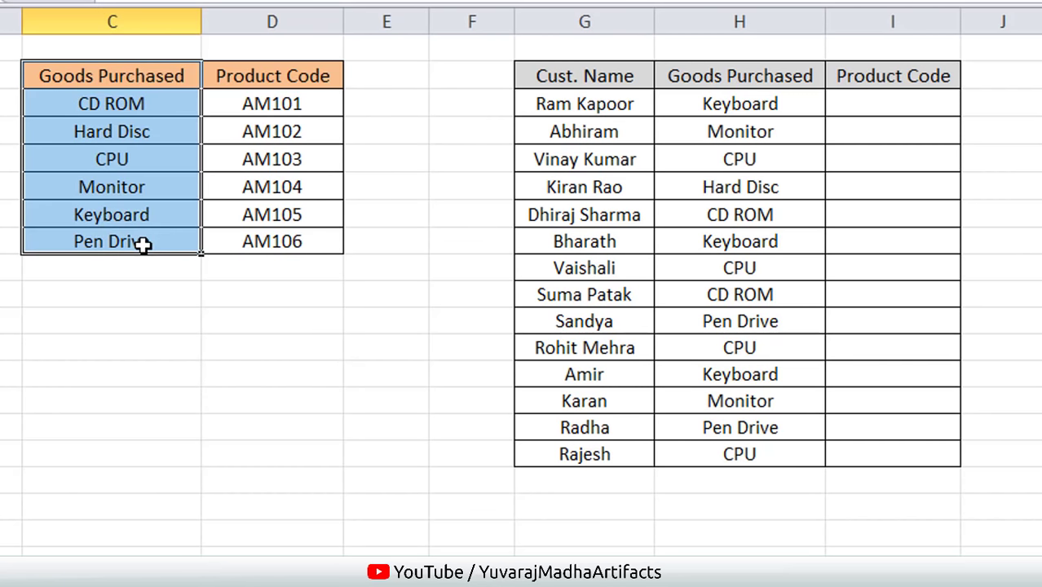
{"action": "left_click_drag", "start_coordinate": [142, 104], "coordinate": [178, 242]}
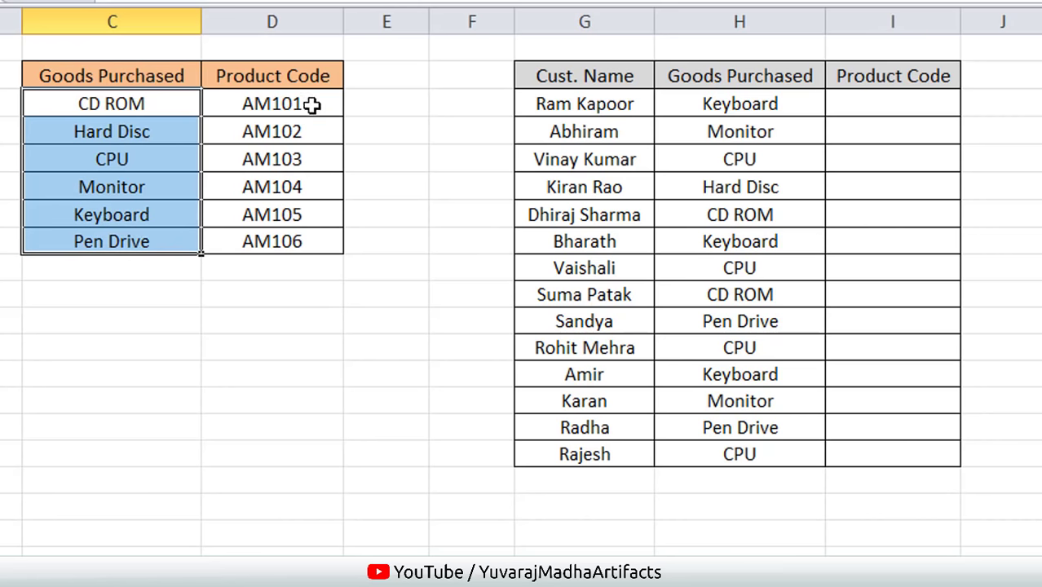
{"action": "left_click_drag", "start_coordinate": [313, 104], "coordinate": [320, 246]}
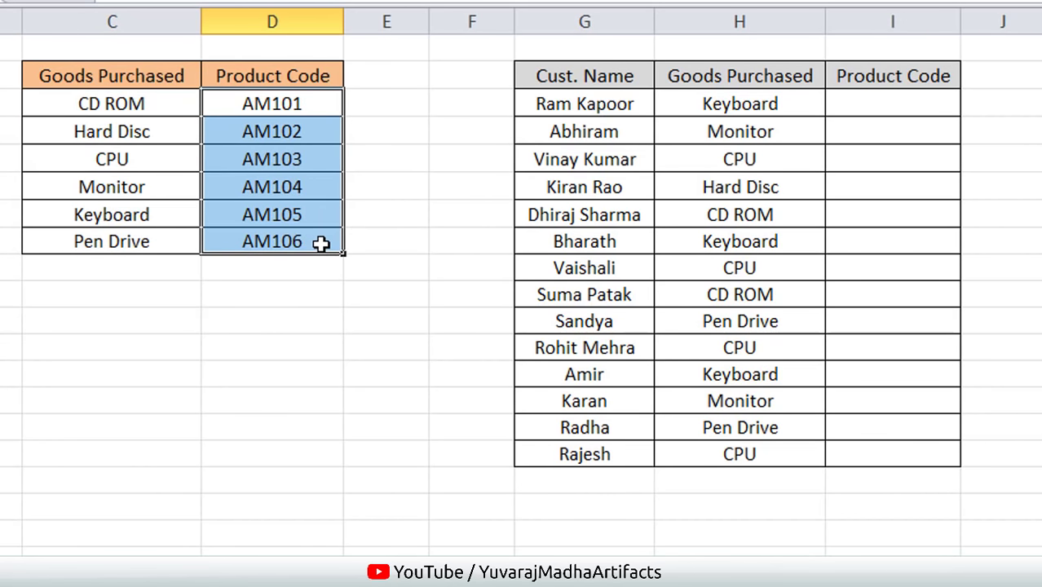
{"action": "left_click", "coordinate": [335, 314]}
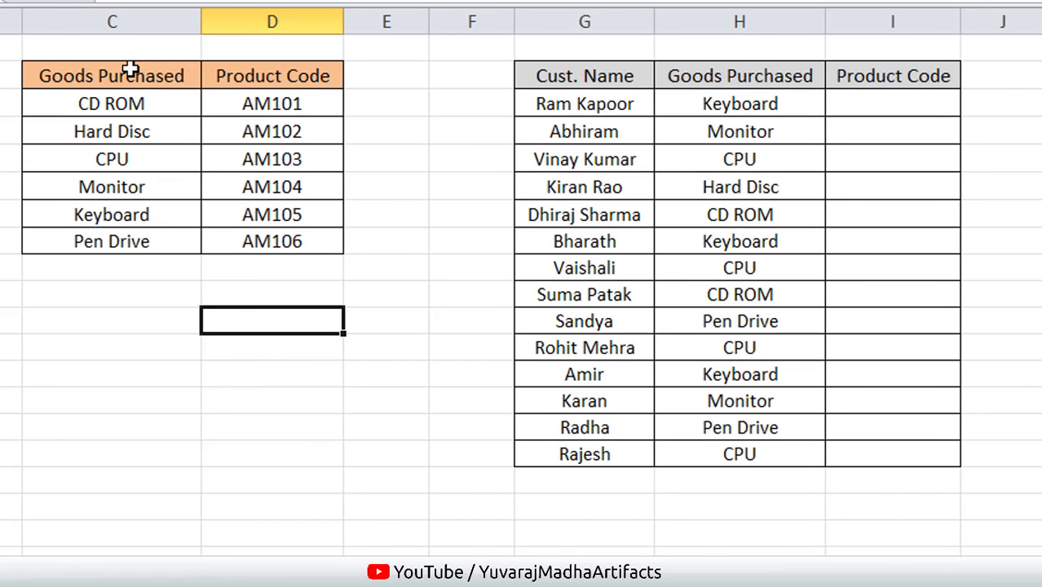
Match each good with its code, from CD ROM (AM101) to Pen Drive (AM106)
{"action": "left_click", "coordinate": [132, 105]}
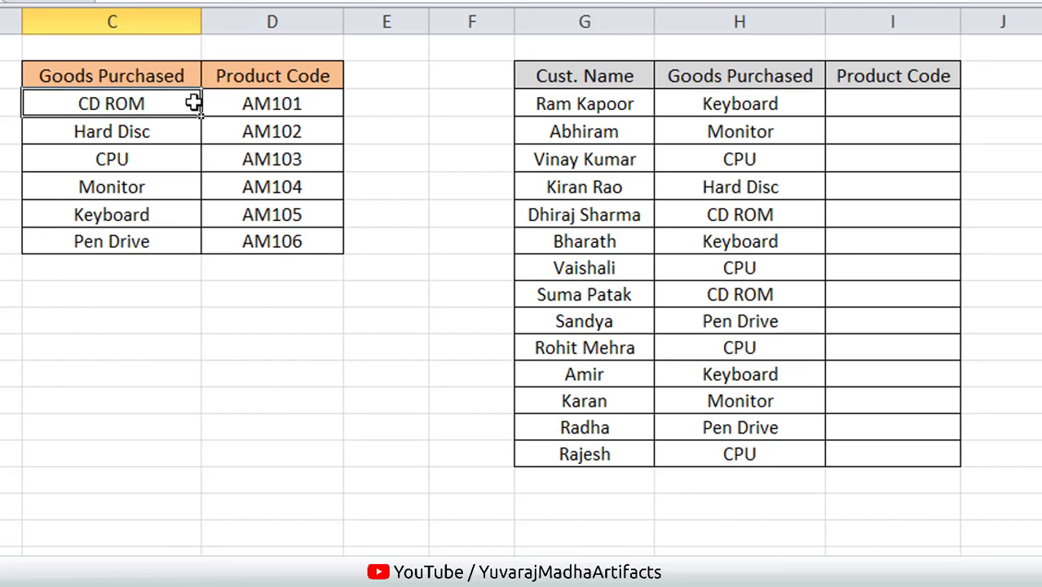
{"action": "left_click", "coordinate": [320, 109]}
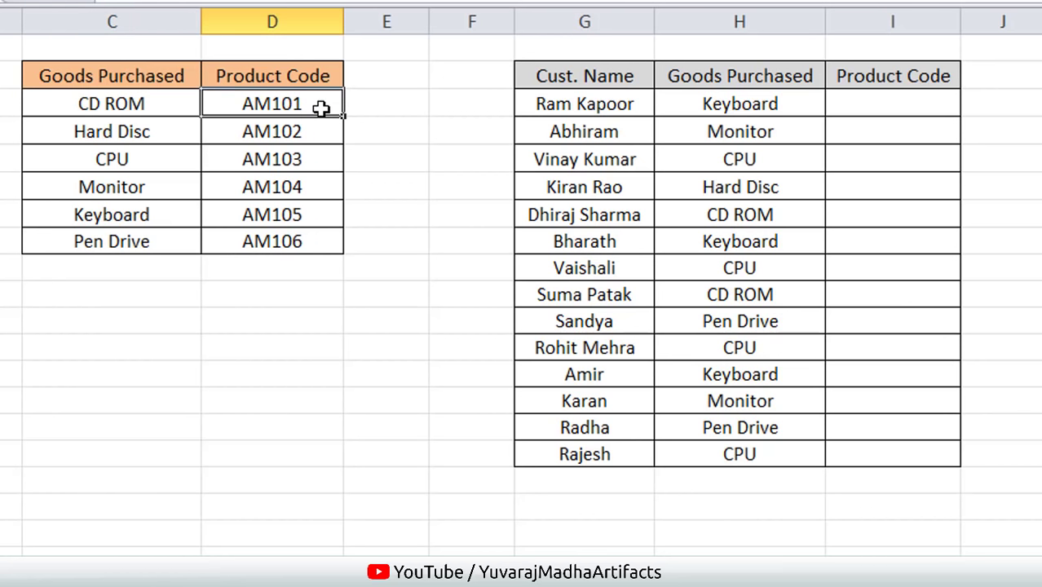
{"action": "left_click", "coordinate": [142, 135]}
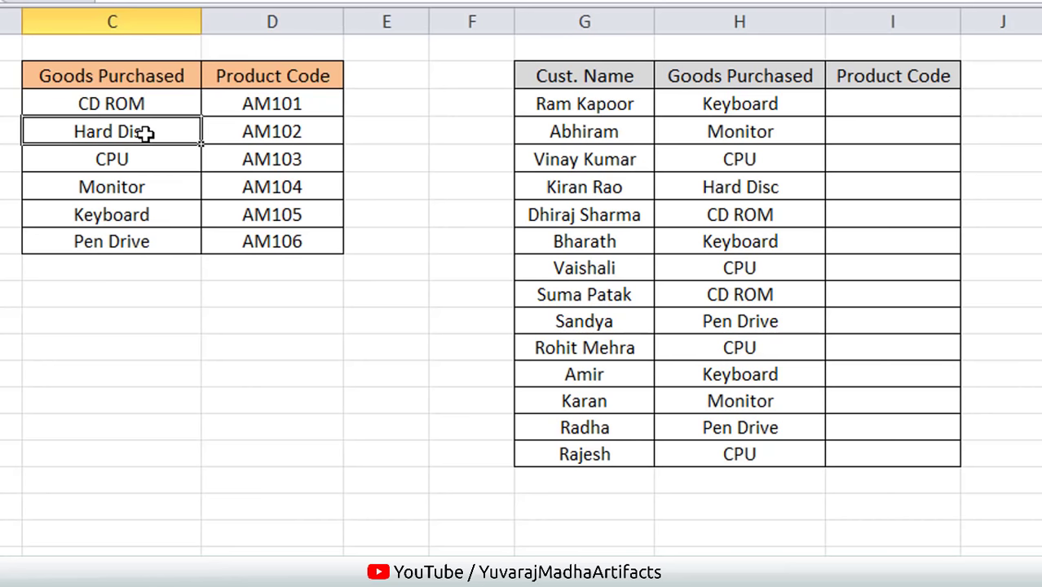
{"action": "key", "text": "Down"}
{"action": "key", "text": "Down"}
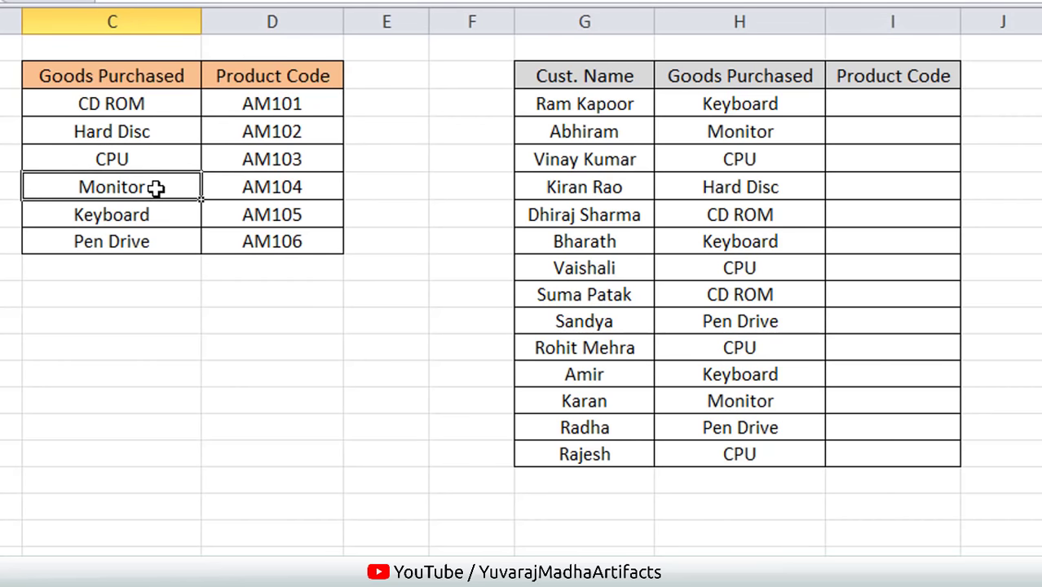
{"action": "left_click", "coordinate": [158, 220]}
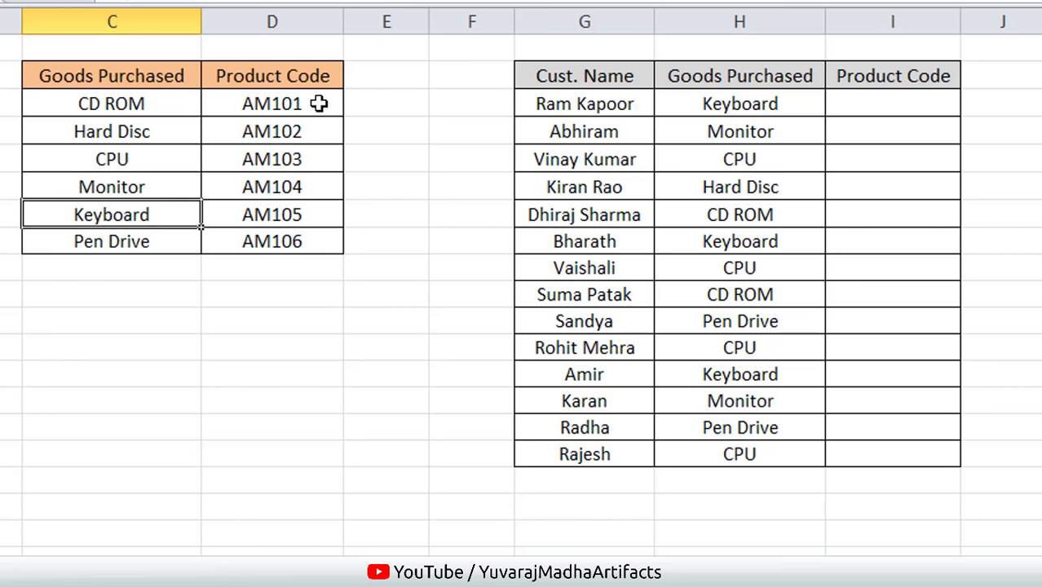
{"action": "left_click", "coordinate": [316, 103]}
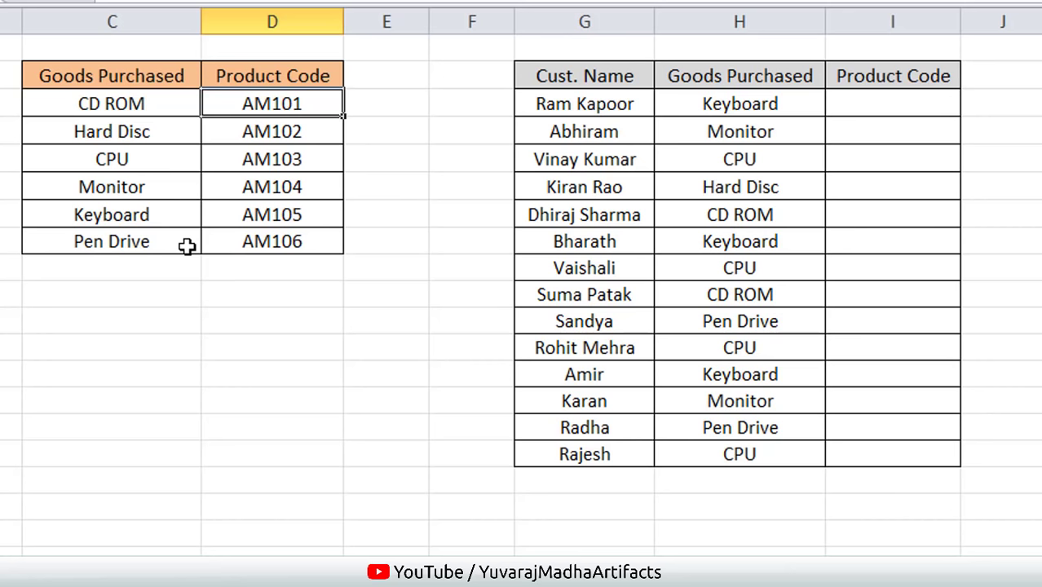
{"action": "left_click", "coordinate": [187, 246]}
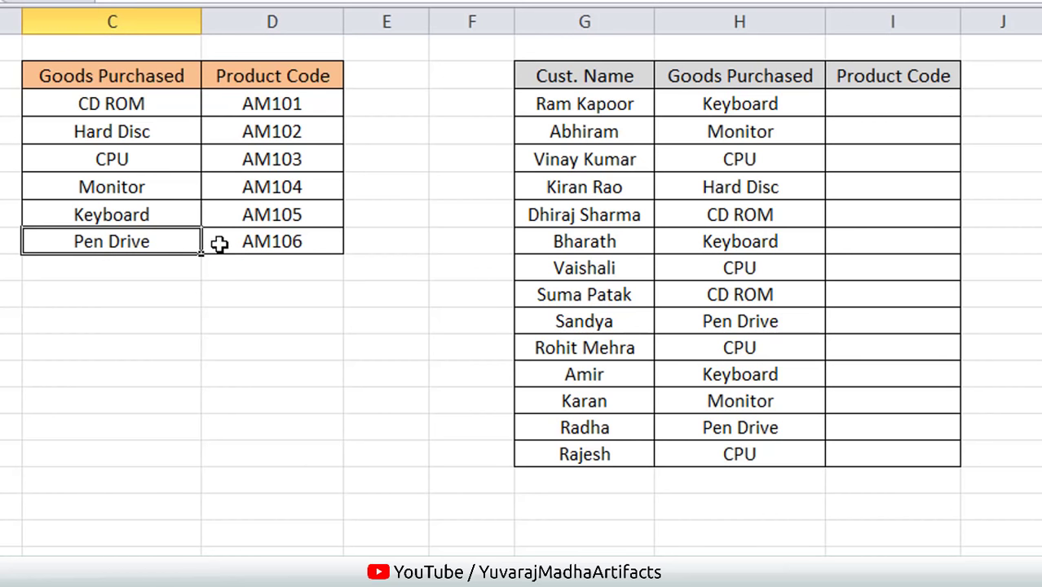
{"action": "left_click", "coordinate": [315, 241]}
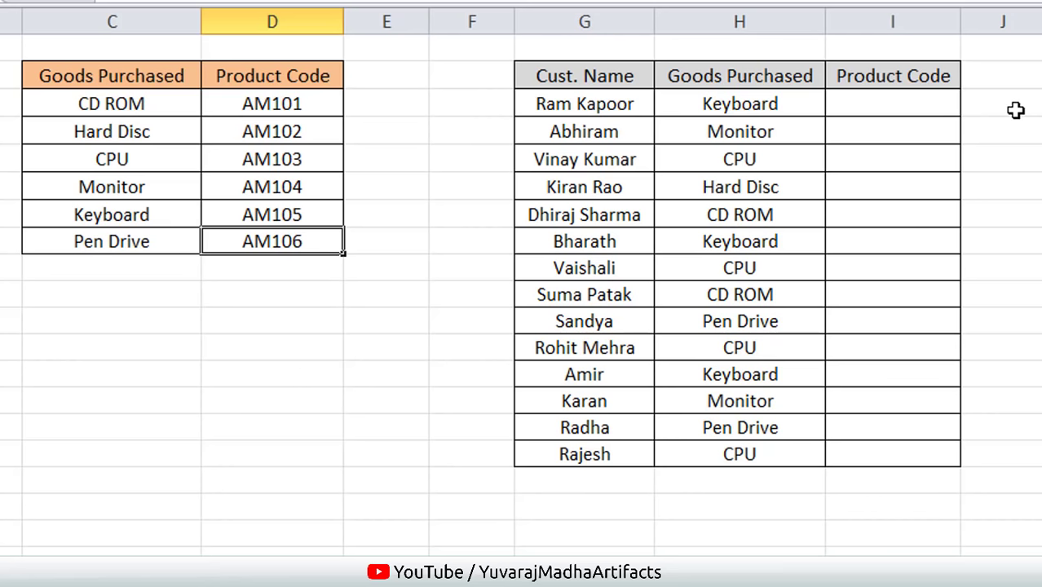
{"action": "left_click", "coordinate": [627, 22]}
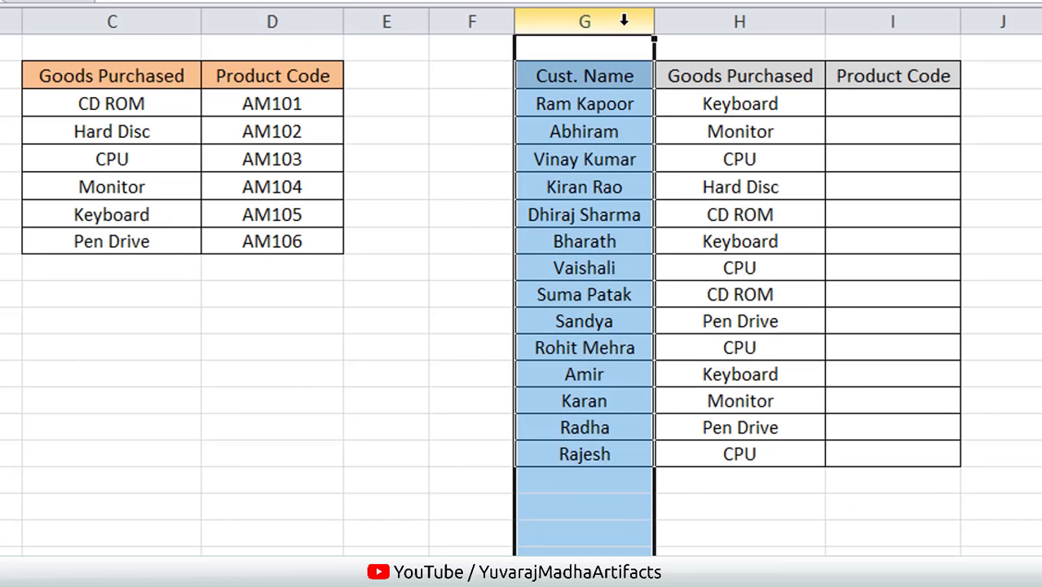
{"action": "left_click", "coordinate": [785, 16]}
{"action": "left_click_drag", "start_coordinate": [797, 131], "coordinate": [816, 438]}
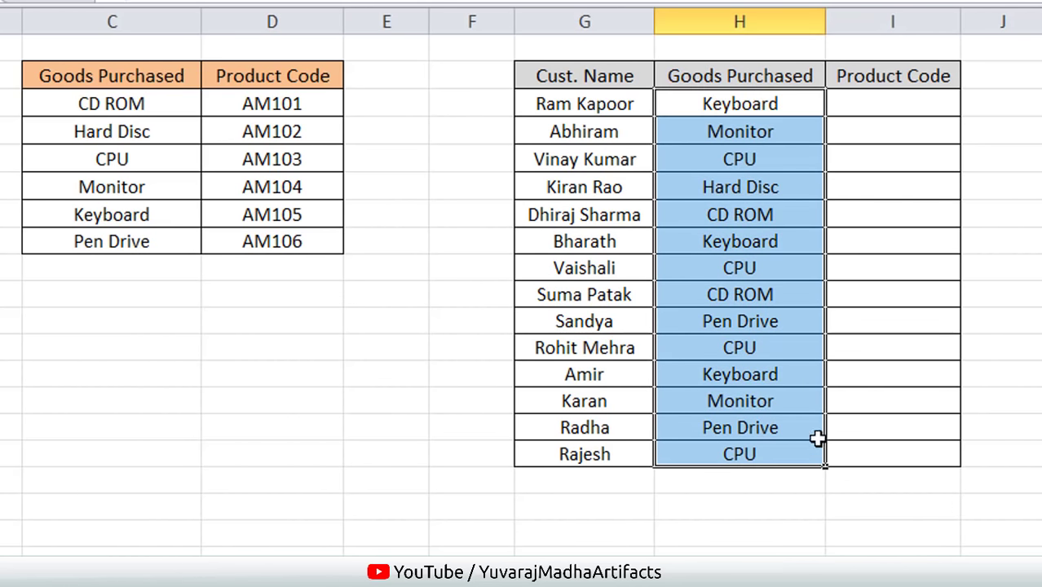
{"action": "left_click", "coordinate": [765, 104]}
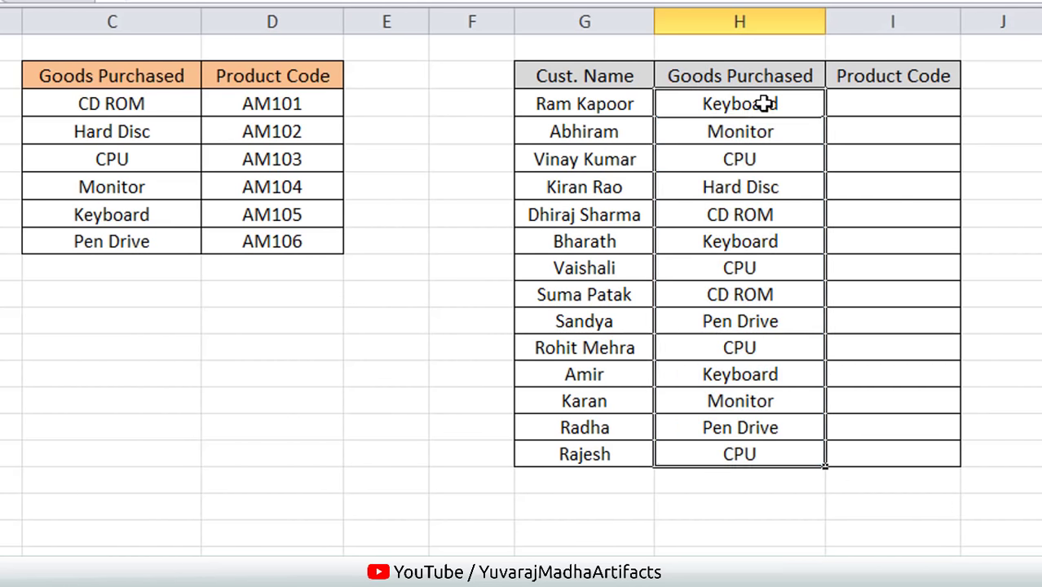
{"action": "left_click", "coordinate": [918, 102]}
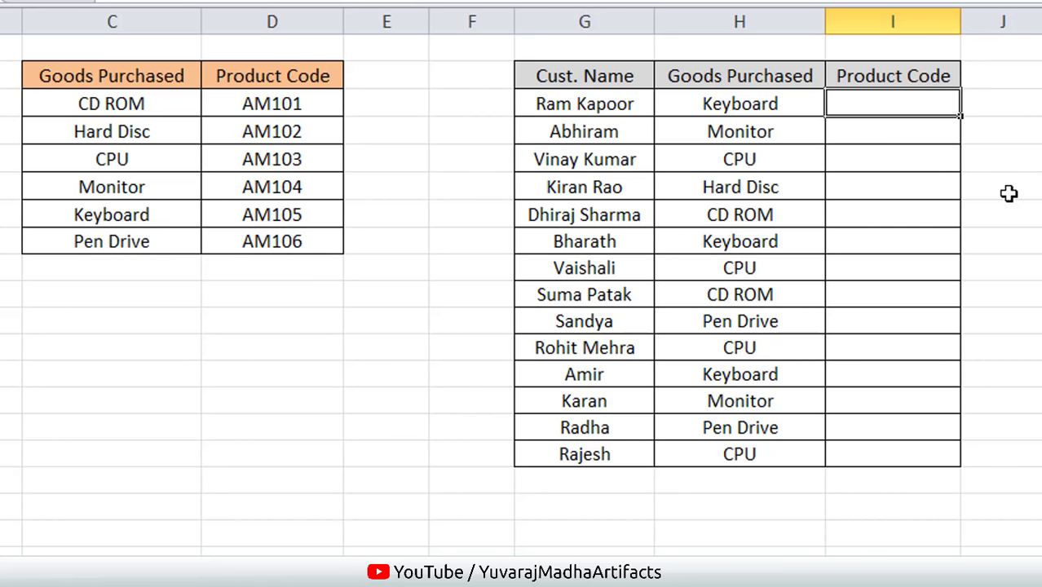
{"action": "left_click", "coordinate": [767, 105]}
{"action": "left_click", "coordinate": [789, 157]}
{"action": "left_click_drag", "start_coordinate": [789, 241], "coordinate": [803, 300]}
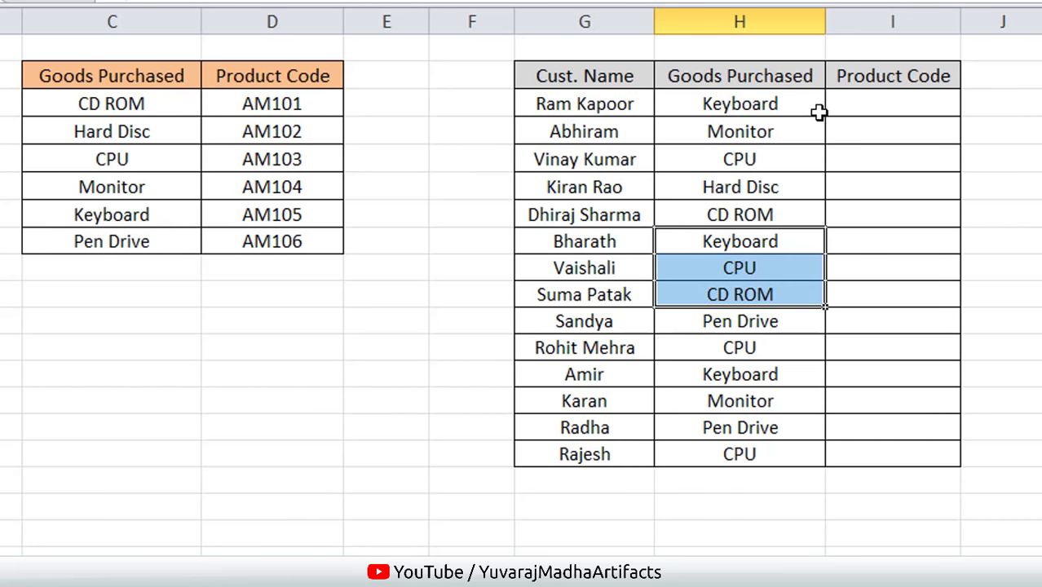
{"action": "left_click", "coordinate": [874, 109]}
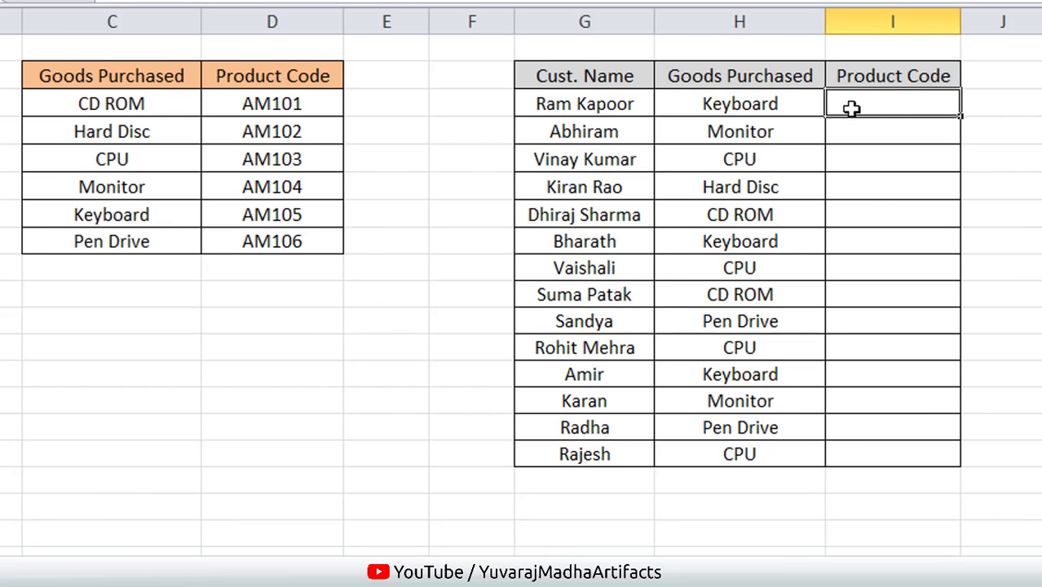
{"action": "left_click_drag", "start_coordinate": [163, 22], "coordinate": [270, 22]}
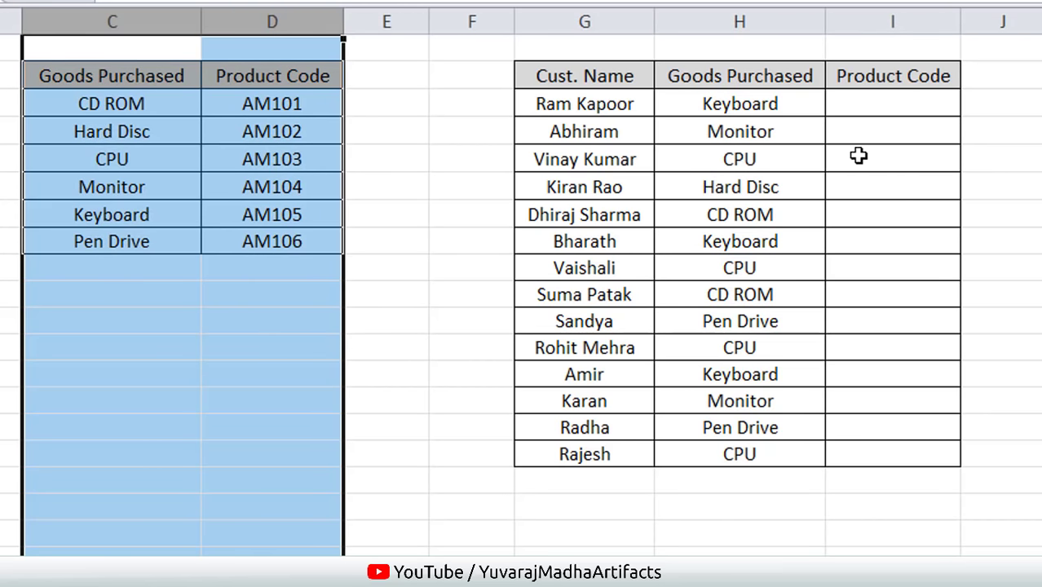
{"action": "left_click", "coordinate": [921, 185]}
{"action": "left_click", "coordinate": [898, 104]}
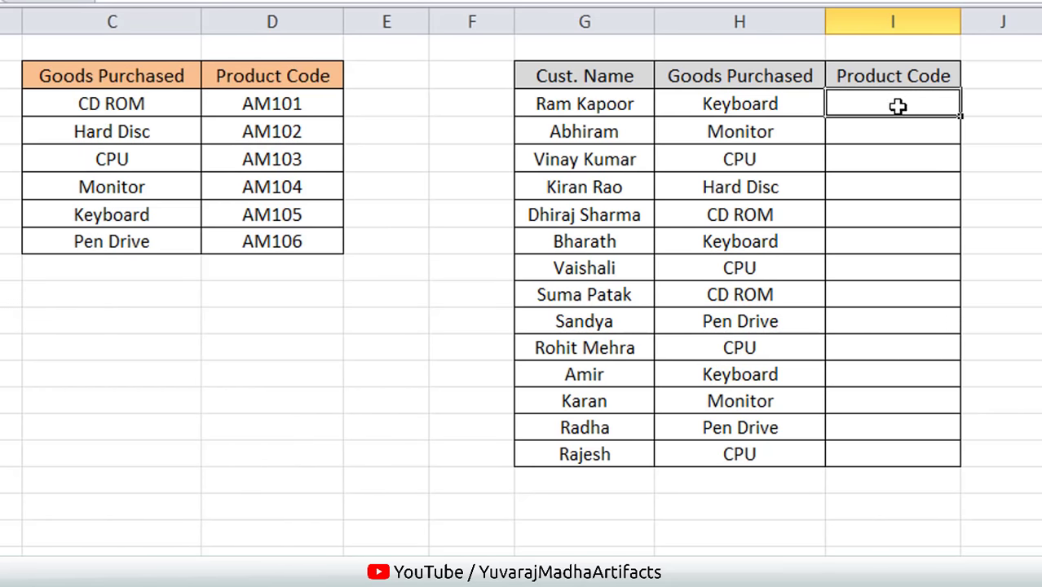
{"action": "left_click", "coordinate": [788, 103]}
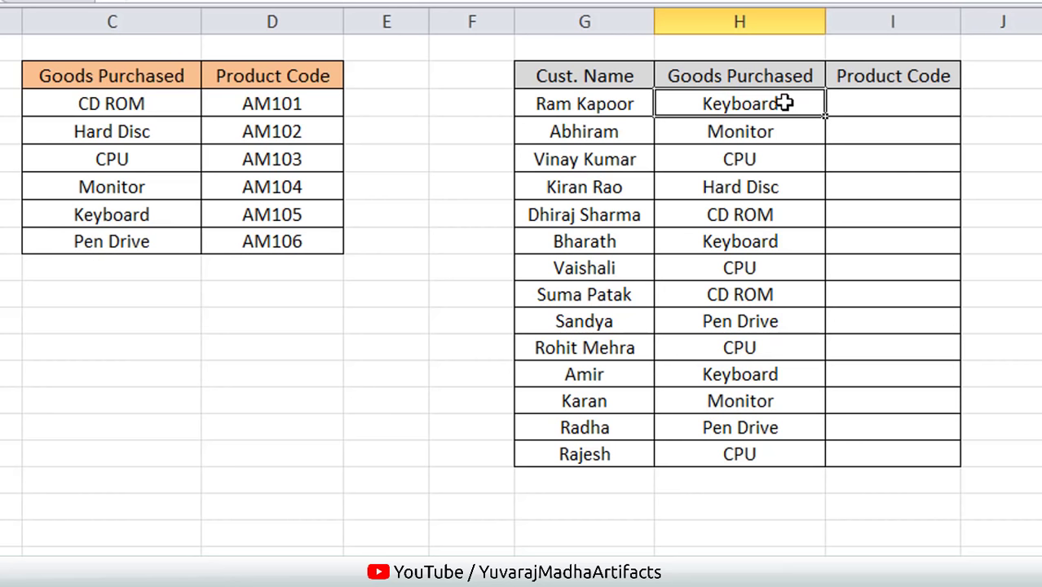
{"action": "left_click", "coordinate": [920, 108]}
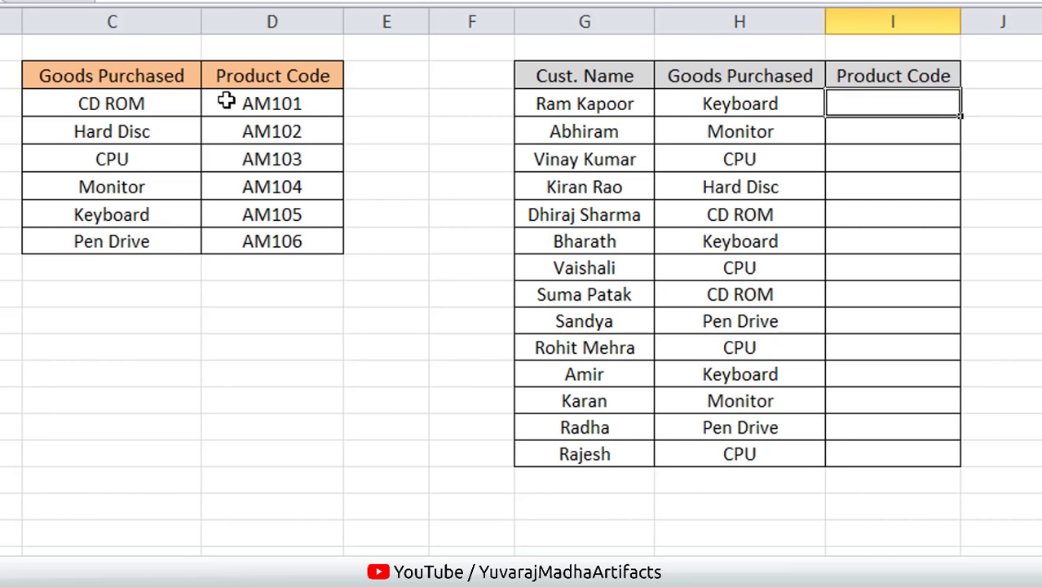
{"action": "left_click", "coordinate": [183, 23]}
{"action": "left_click_drag", "start_coordinate": [182, 23], "coordinate": [273, 22]}
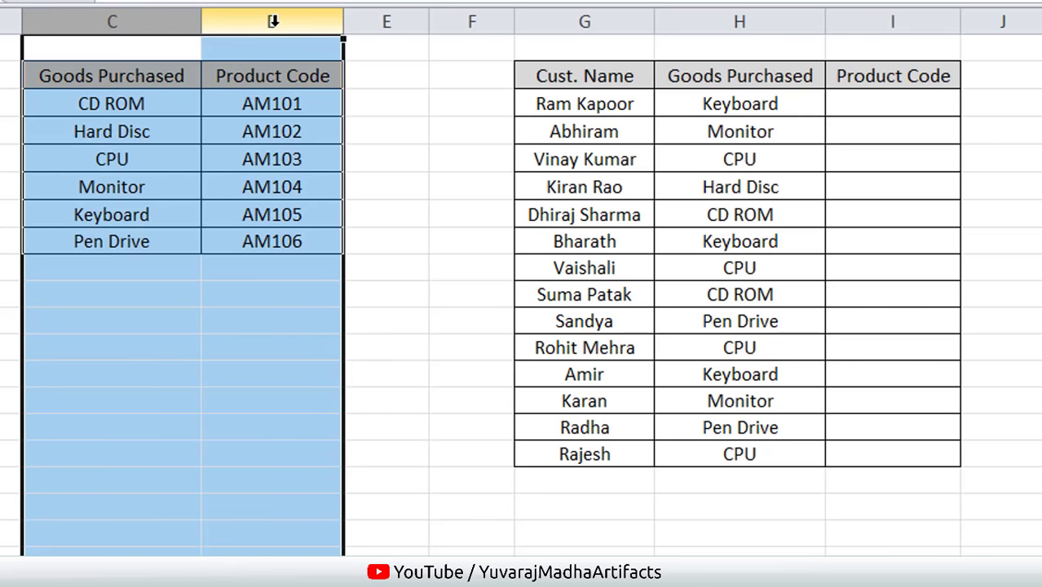
{"action": "left_click", "coordinate": [318, 123]}
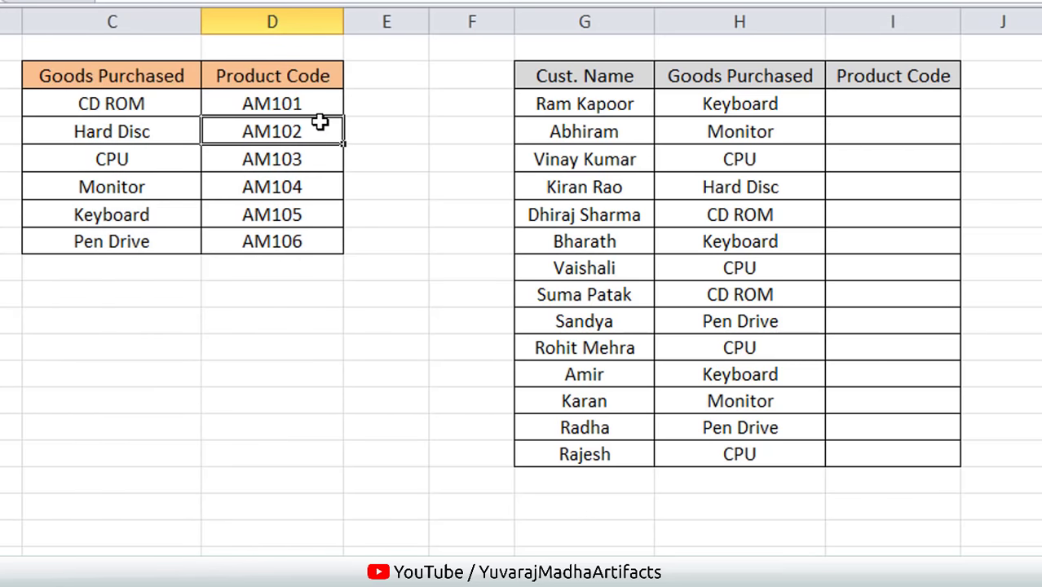
{"action": "left_click", "coordinate": [157, 111]}
{"action": "left_click", "coordinate": [155, 130]}
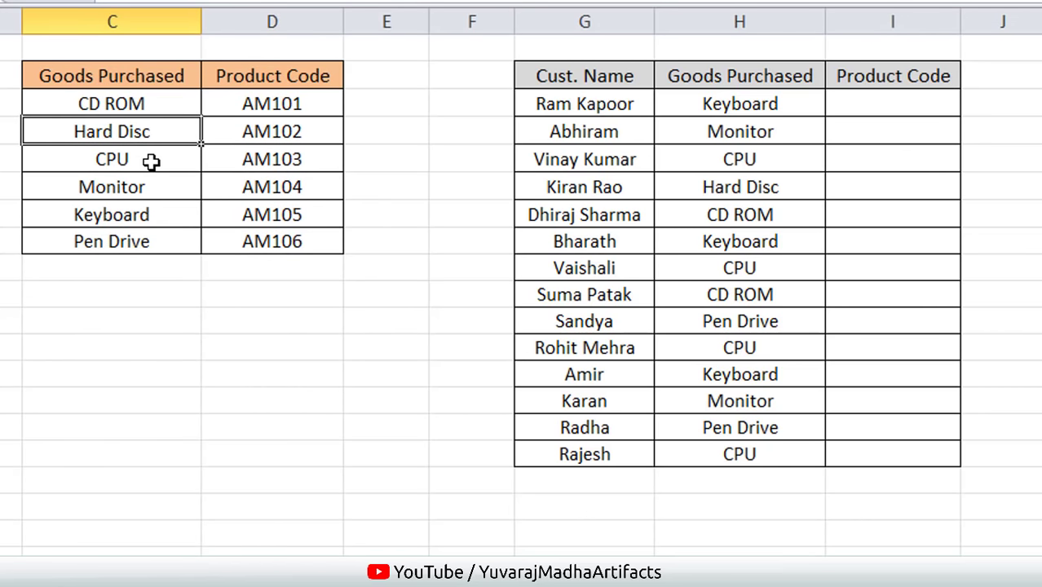
{"action": "left_click", "coordinate": [151, 163]}
{"action": "left_click", "coordinate": [153, 184]}
{"action": "left_click", "coordinate": [157, 214]}
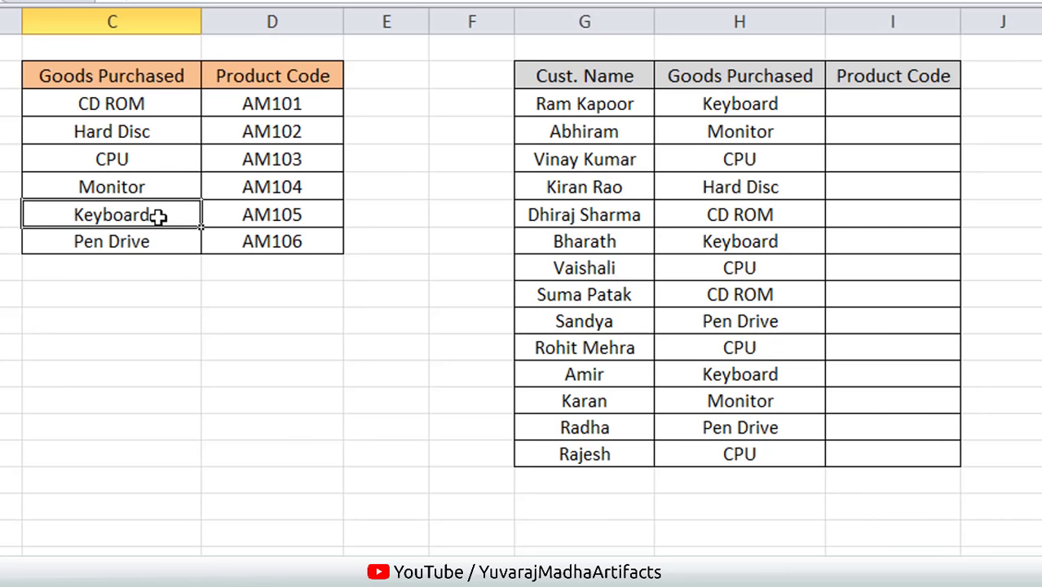
{"action": "left_click_drag", "start_coordinate": [158, 215], "coordinate": [316, 220]}
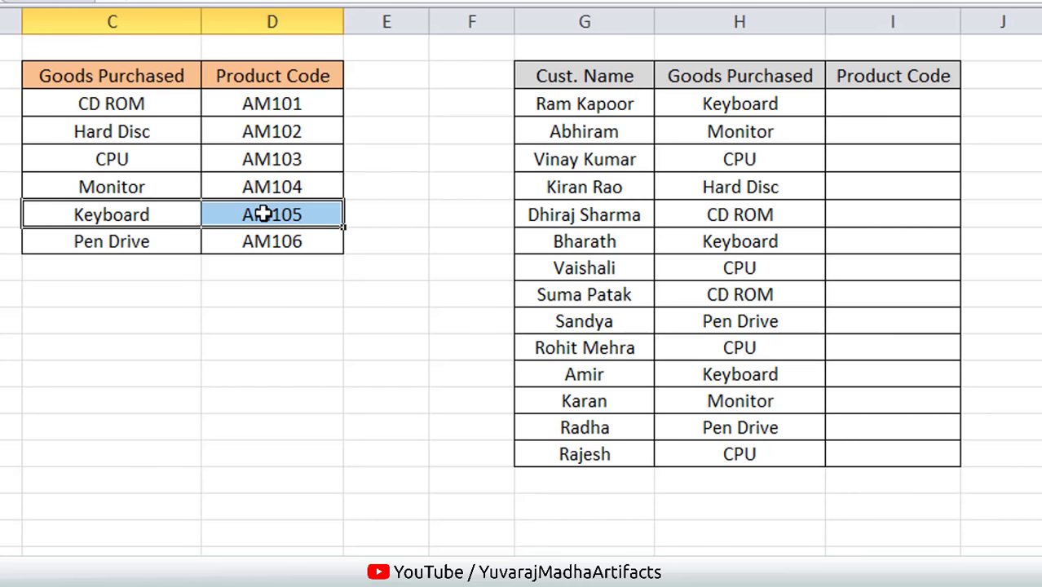
{"action": "left_click", "coordinate": [895, 102]}
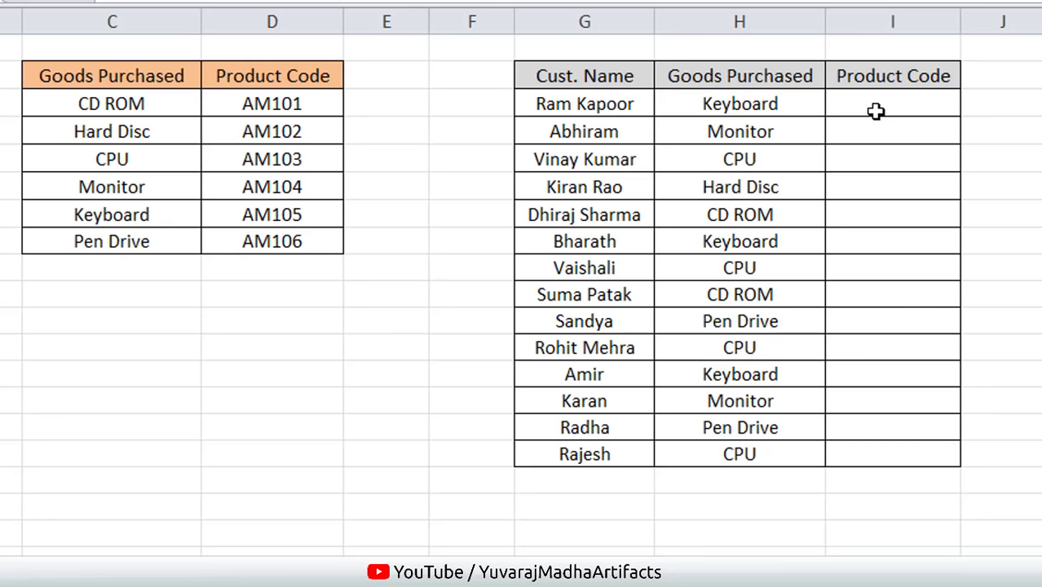
{"action": "left_click", "coordinate": [877, 110]}
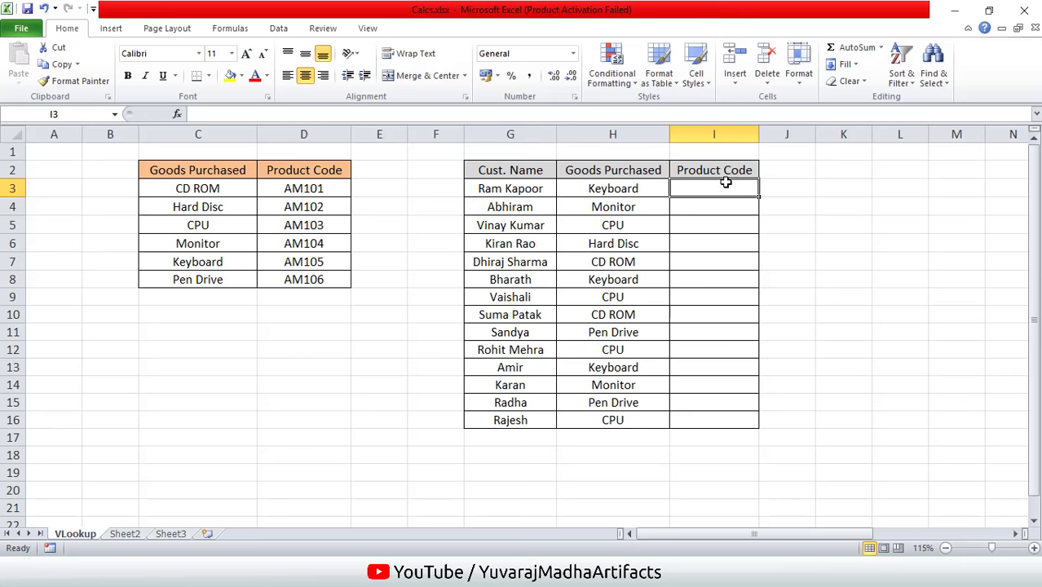
Show the Formulas tab's Lookup & Reference function list, which ends with VLOOKUP
{"action": "left_click", "coordinate": [236, 31]}
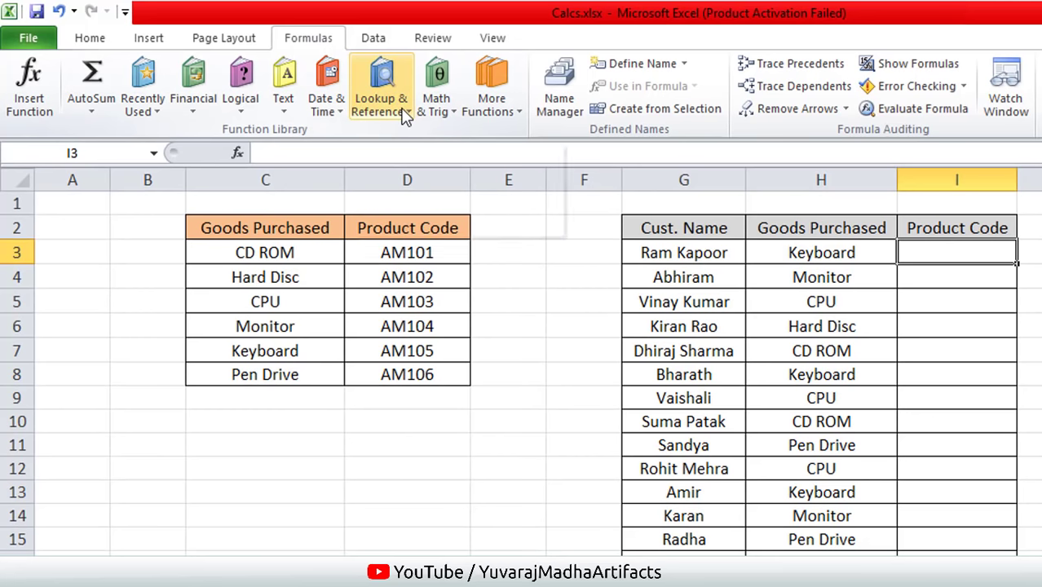
{"action": "left_click", "coordinate": [405, 117]}
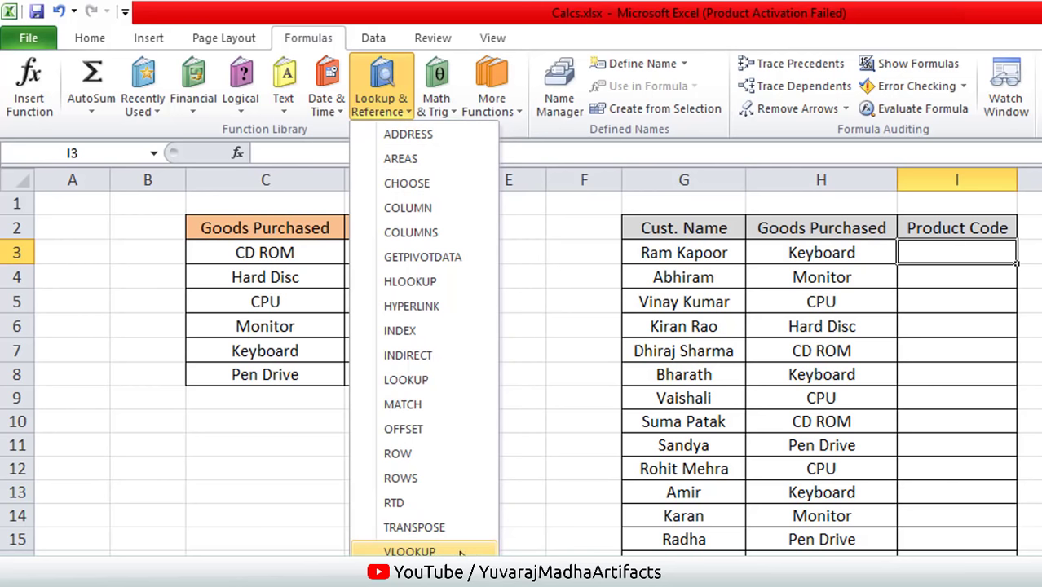
Insert VLOOKUP into I3 and set its Lookup_value to H3 (Keyboard)
{"action": "left_click", "coordinate": [410, 551]}
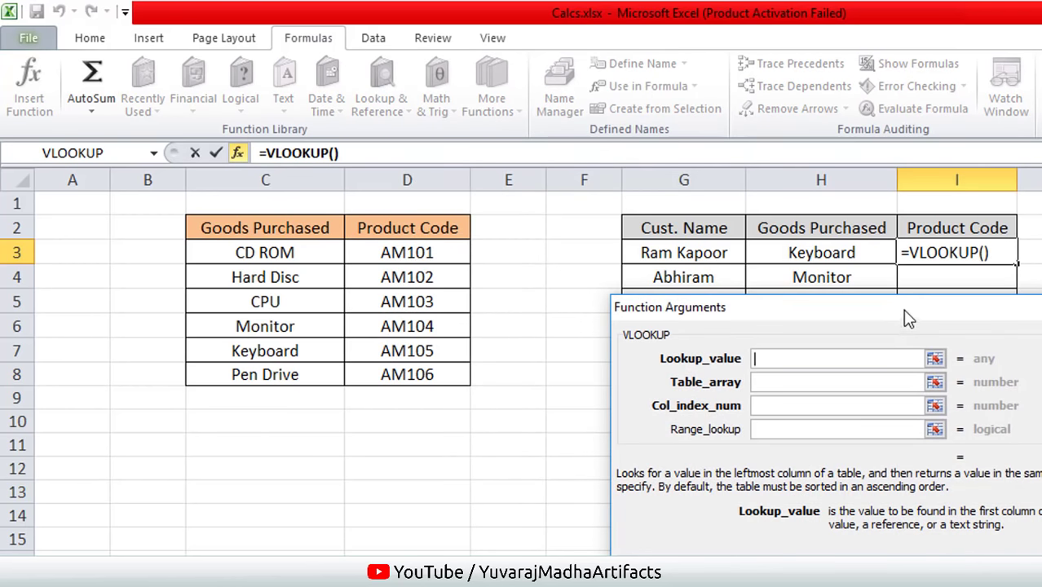
{"action": "left_click_drag", "start_coordinate": [908, 318], "coordinate": [743, 365]}
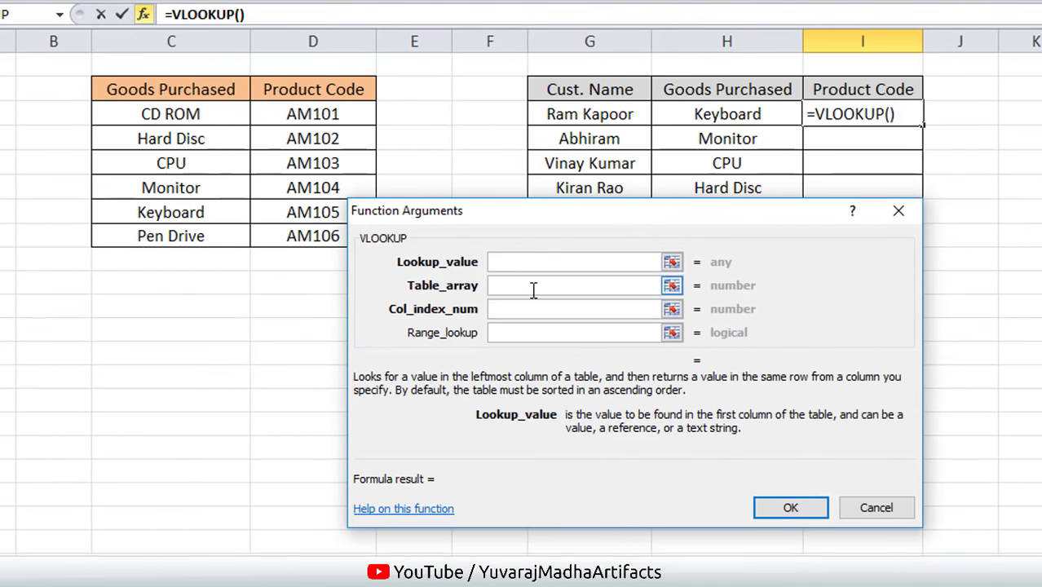
{"action": "key", "text": "Tab"}
{"action": "key", "text": "Tab"}
{"action": "key", "text": "Tab"}
{"action": "left_click", "coordinate": [527, 262]}
{"action": "mouse_move", "coordinate": [617, 221]}
{"action": "left_mouse_down"}
{"action": "mouse_move", "coordinate": [522, 238]}
{"action": "mouse_move", "coordinate": [519, 251]}
{"action": "left_mouse_up"}
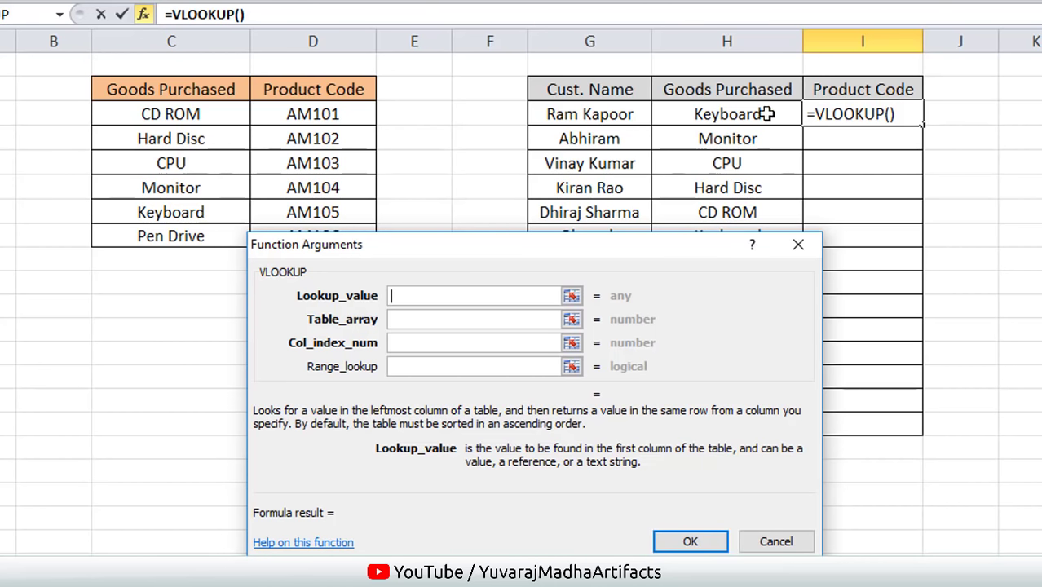
{"action": "left_click", "coordinate": [766, 114]}
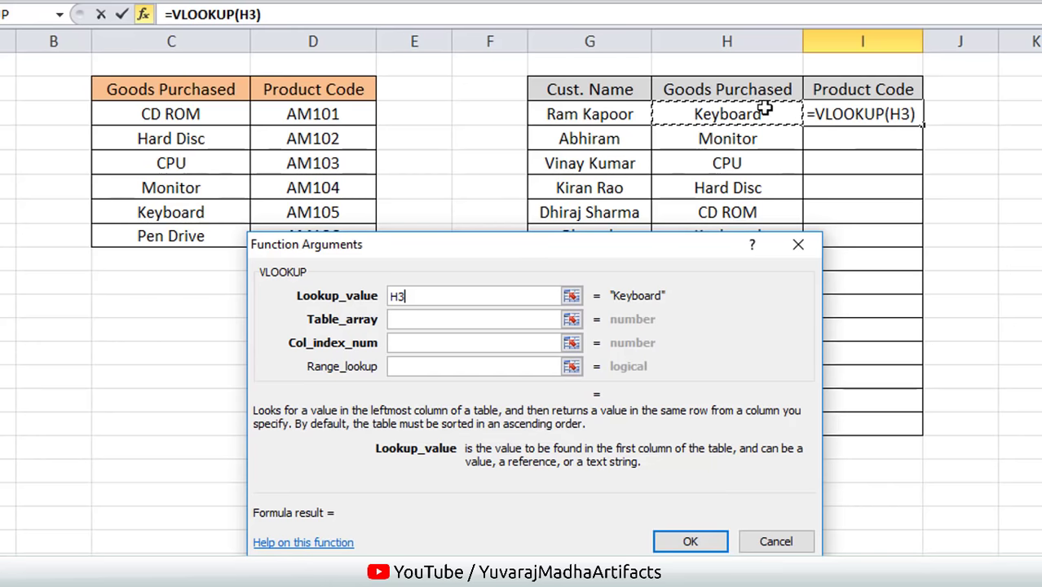
Move to the Table_array argument and shift the Function Arguments dialog off the tables
{"action": "left_click", "coordinate": [426, 319]}
{"action": "left_click_drag", "start_coordinate": [522, 246], "coordinate": [840, 221]}
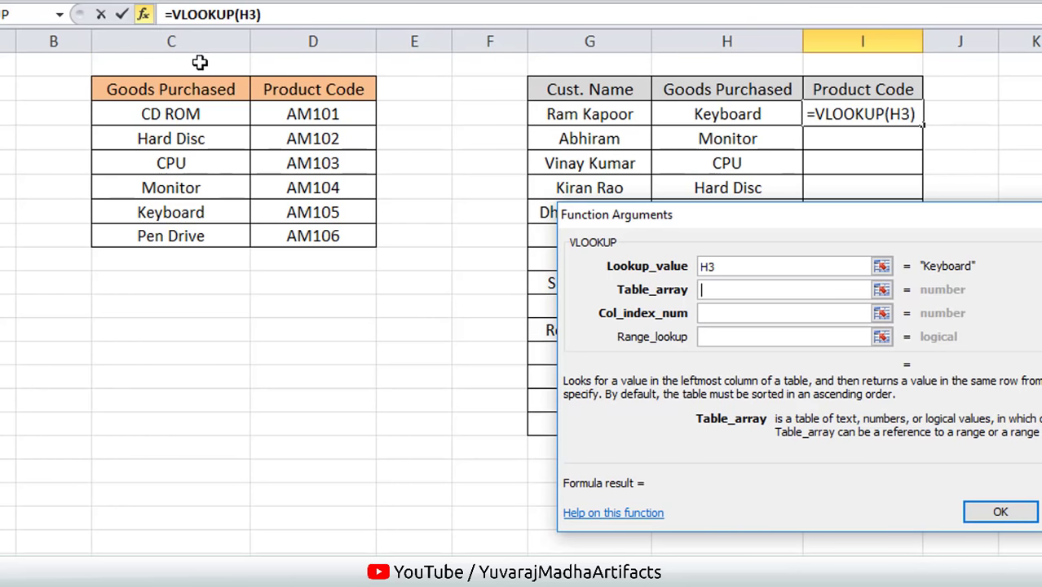
Set the VLOOKUP Table_array to columns C:D, after briefly trying the range C2:D8
{"action": "left_click", "coordinate": [195, 36]}
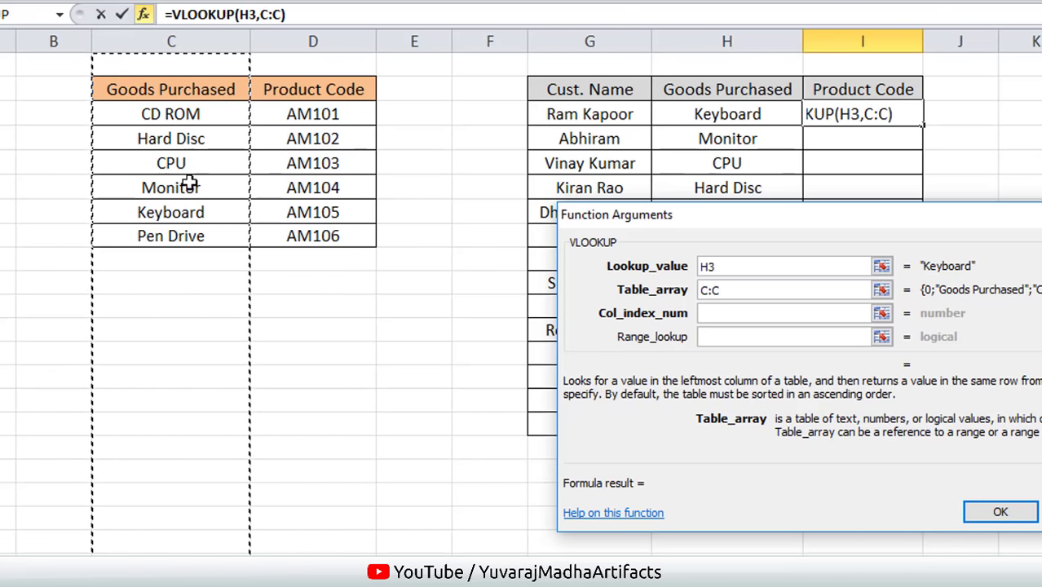
{"action": "scroll", "coordinate": [180, 228], "scroll_direction": "down", "scroll_amount": 4}
{"action": "scroll", "coordinate": [182, 253], "scroll_direction": "down", "scroll_amount": 2}
{"action": "scroll", "coordinate": [182, 254], "scroll_direction": "up", "scroll_amount": 3}
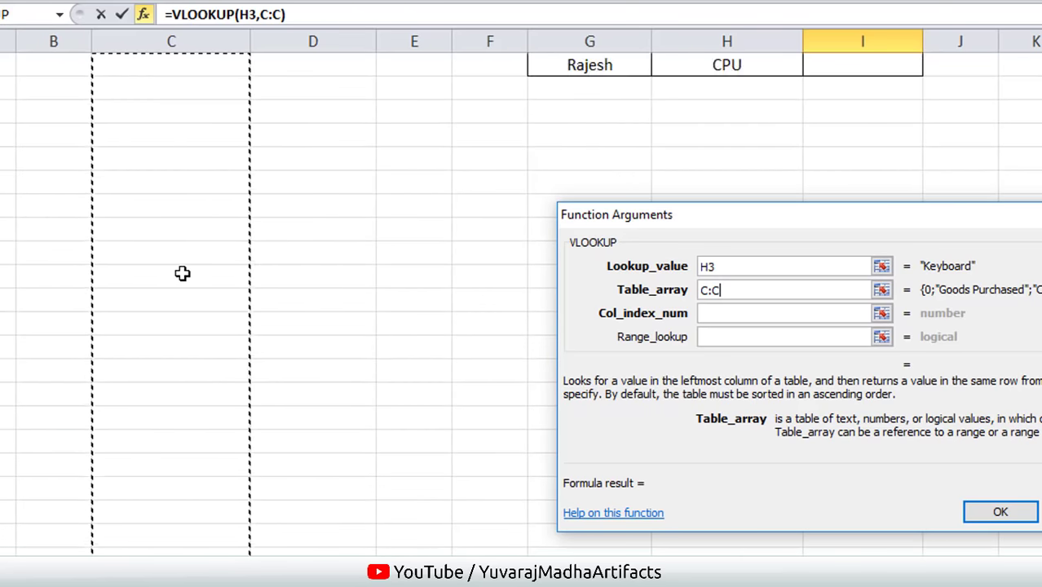
{"action": "scroll", "coordinate": [182, 260], "scroll_direction": "up", "scroll_amount": 3}
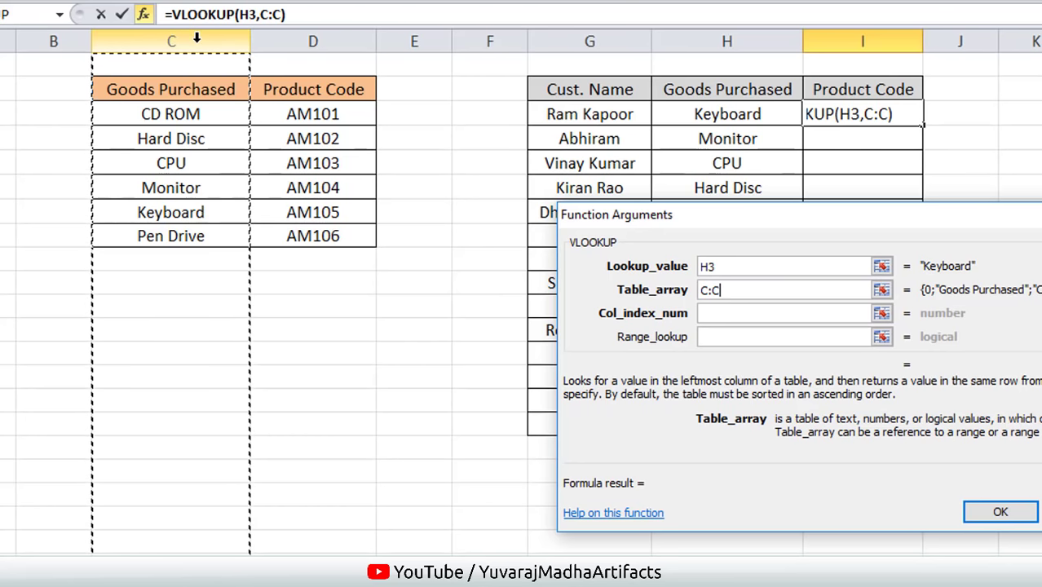
{"action": "left_click_drag", "start_coordinate": [197, 37], "coordinate": [313, 40]}
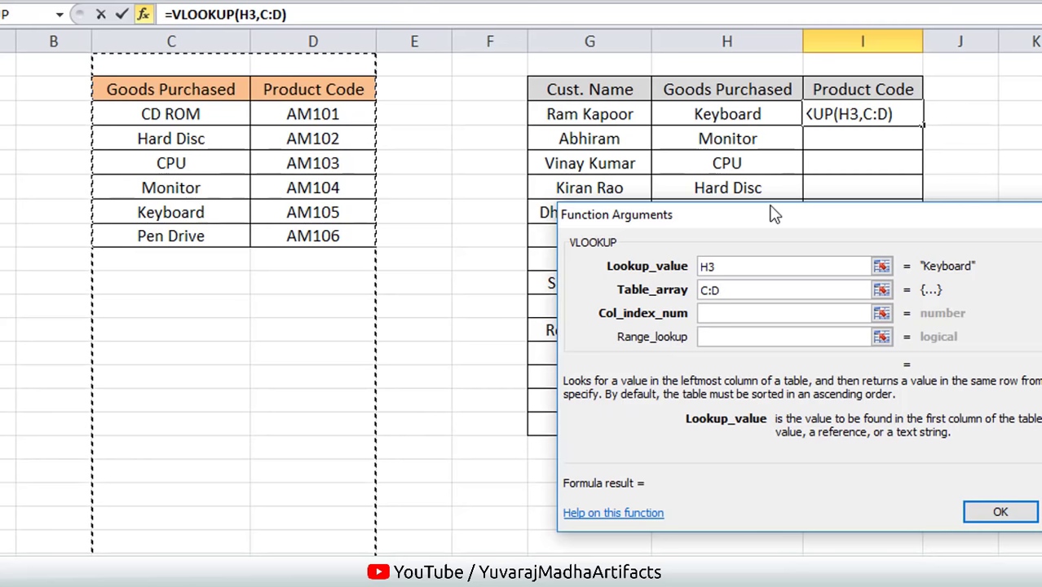
{"action": "left_click_drag", "start_coordinate": [775, 214], "coordinate": [671, 238]}
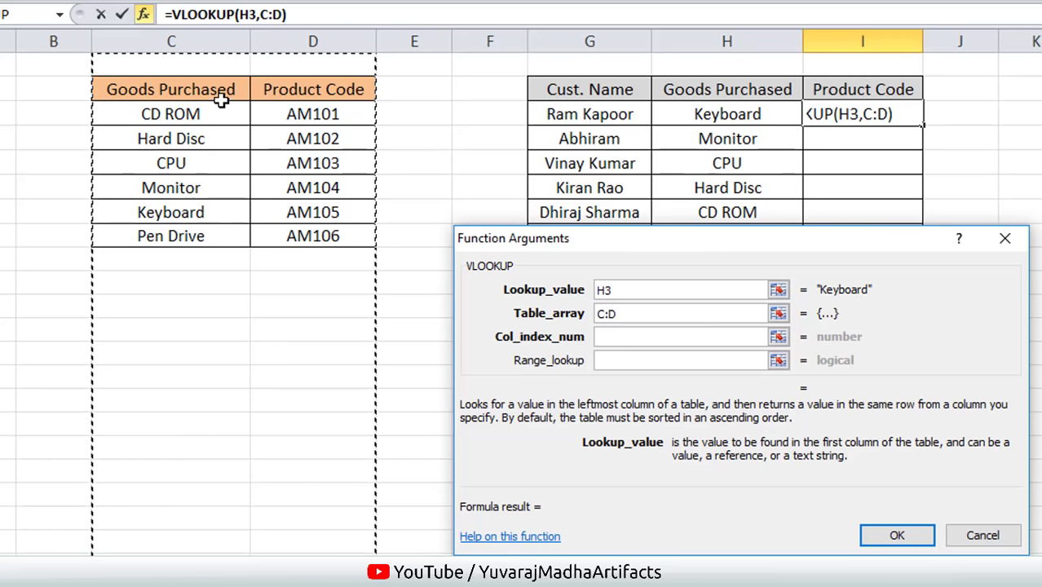
{"action": "left_click_drag", "start_coordinate": [214, 91], "coordinate": [301, 237]}
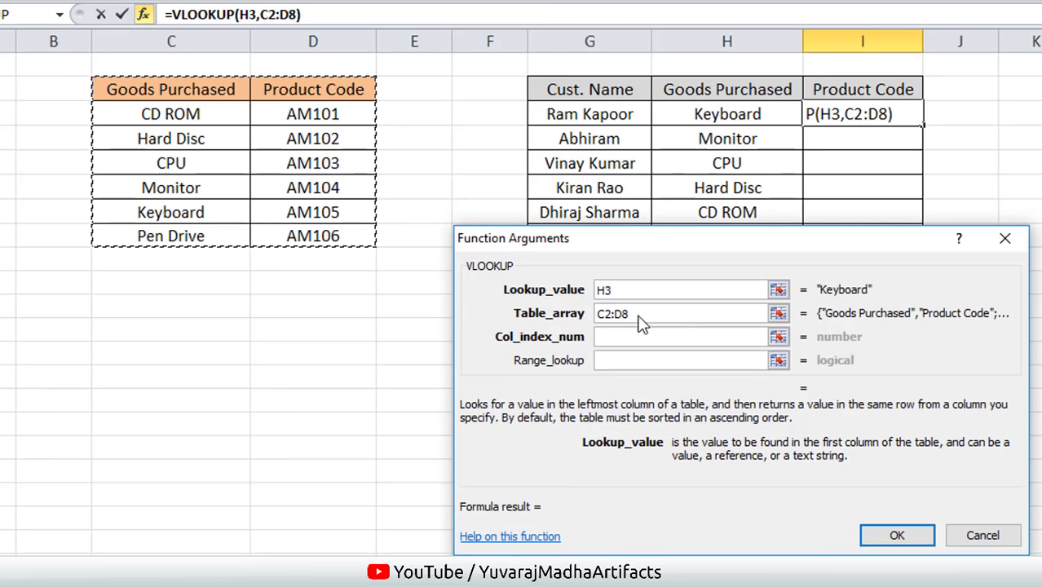
{"action": "key", "text": "BackSpace"}
{"action": "key", "text": "BackSpace"}
{"action": "key", "text": "BackSpace"}
{"action": "key", "text": "BackSpace"}
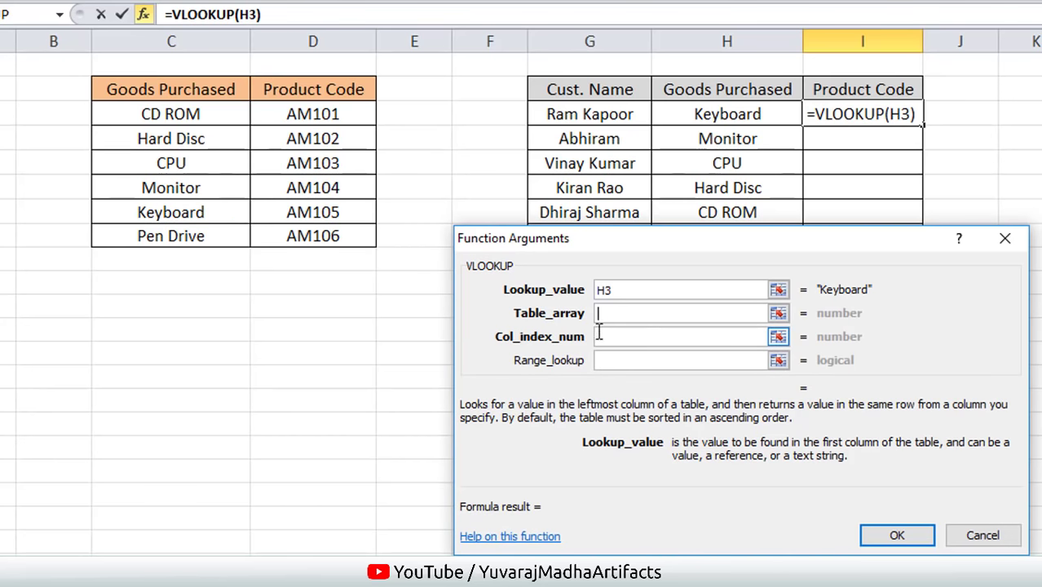
{"action": "left_click_drag", "start_coordinate": [171, 41], "coordinate": [286, 37]}
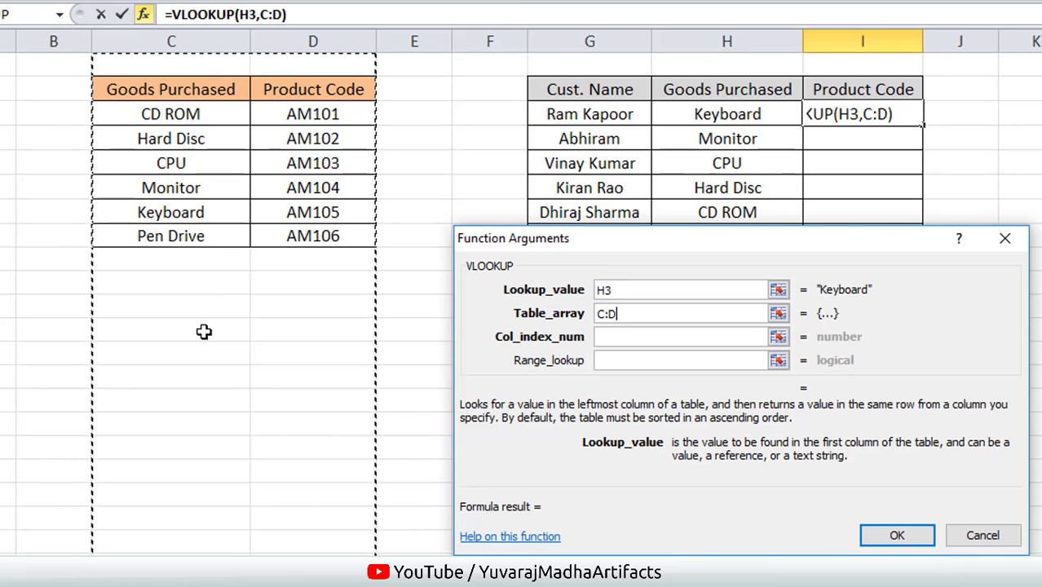
{"action": "left_click", "coordinate": [609, 336]}
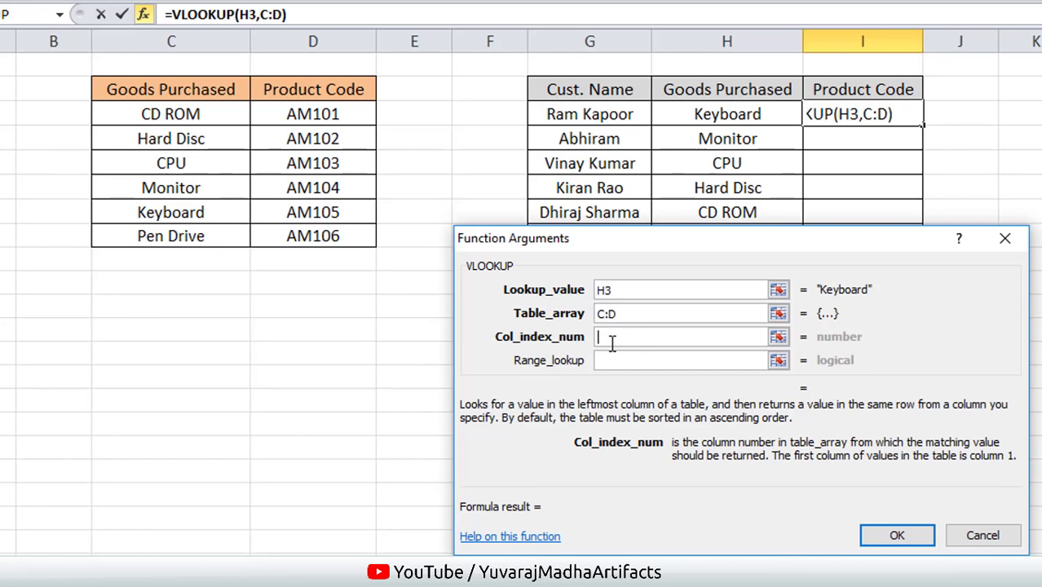
Enter 2 as Col_index_num, previewing AM103, and review each VLOOKUP argument
{"action": "type", "text": "2"}
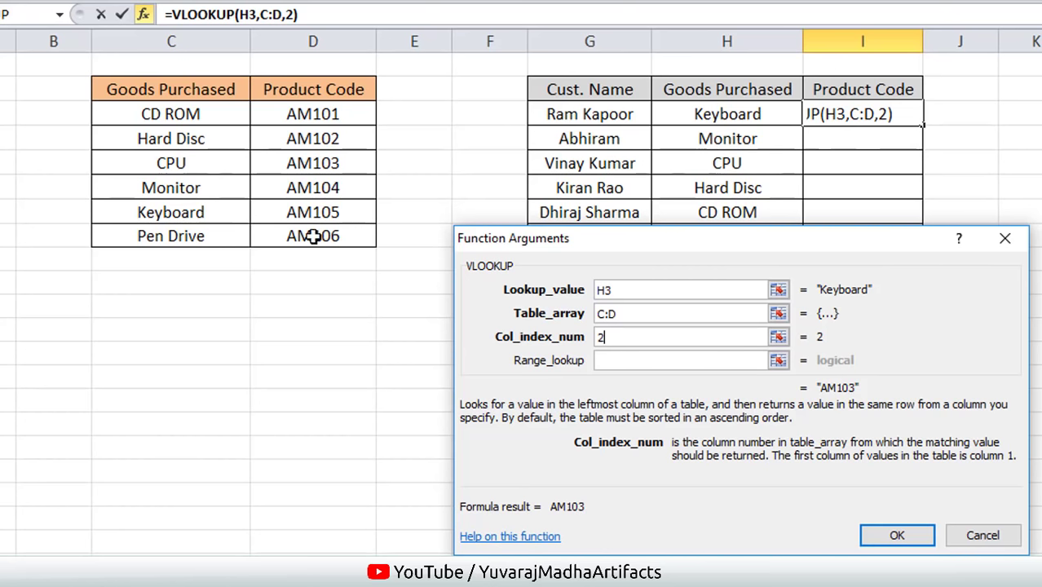
{"action": "left_click", "coordinate": [616, 361]}
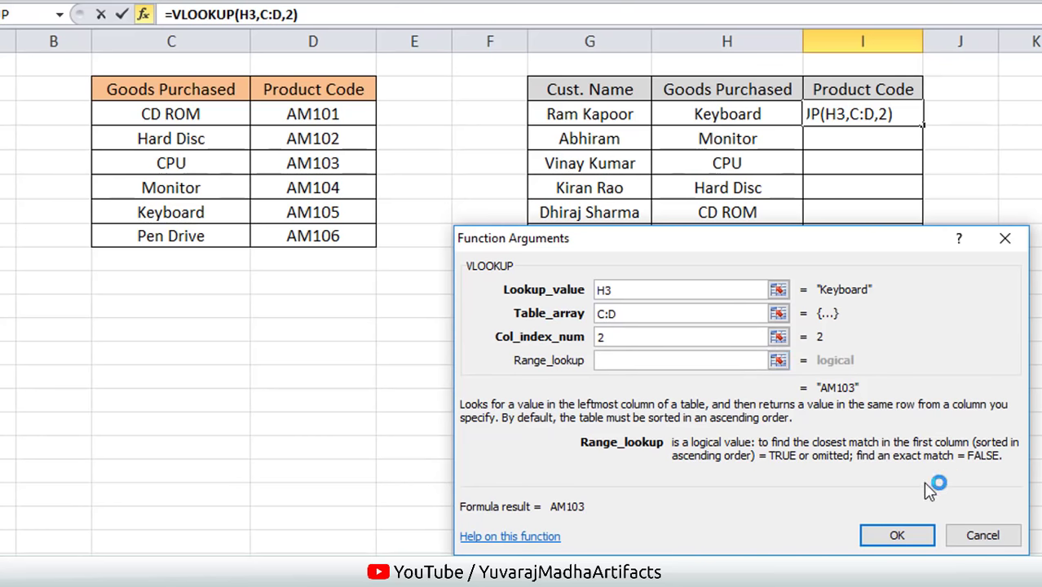
{"action": "left_click", "coordinate": [624, 291]}
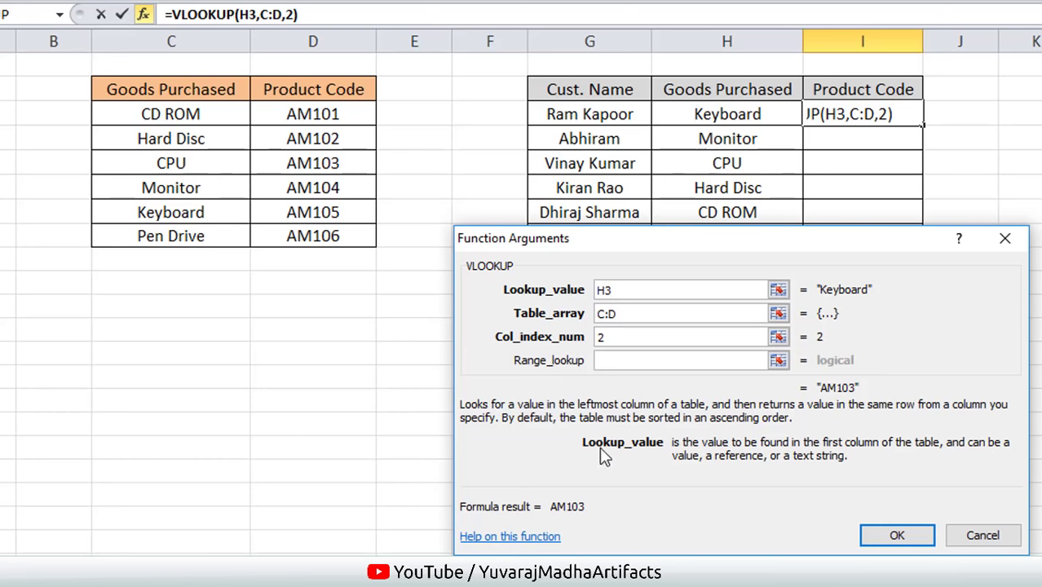
{"action": "left_click", "coordinate": [652, 314]}
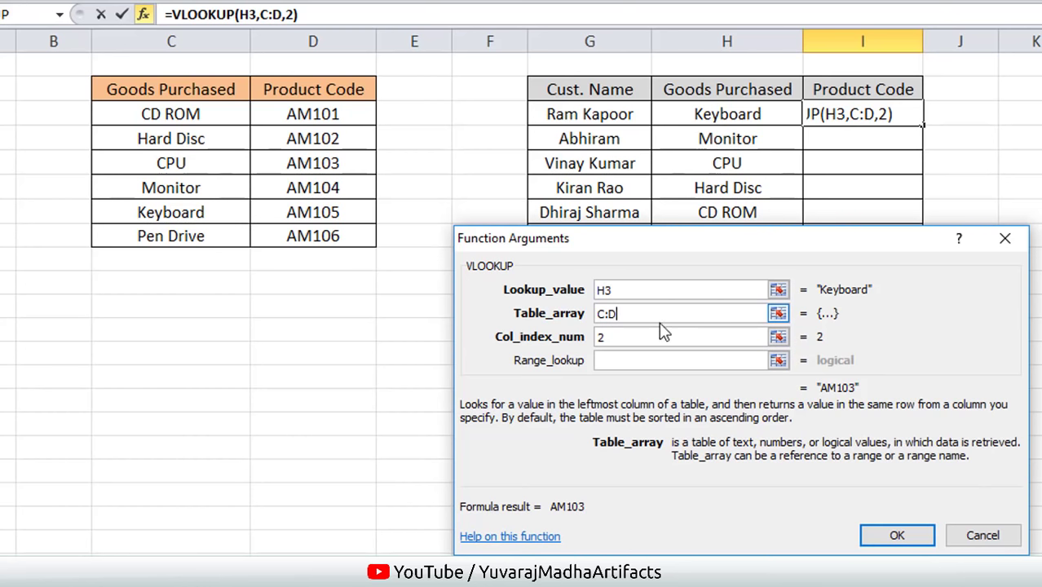
{"action": "left_click", "coordinate": [659, 337]}
{"action": "left_click", "coordinate": [644, 361]}
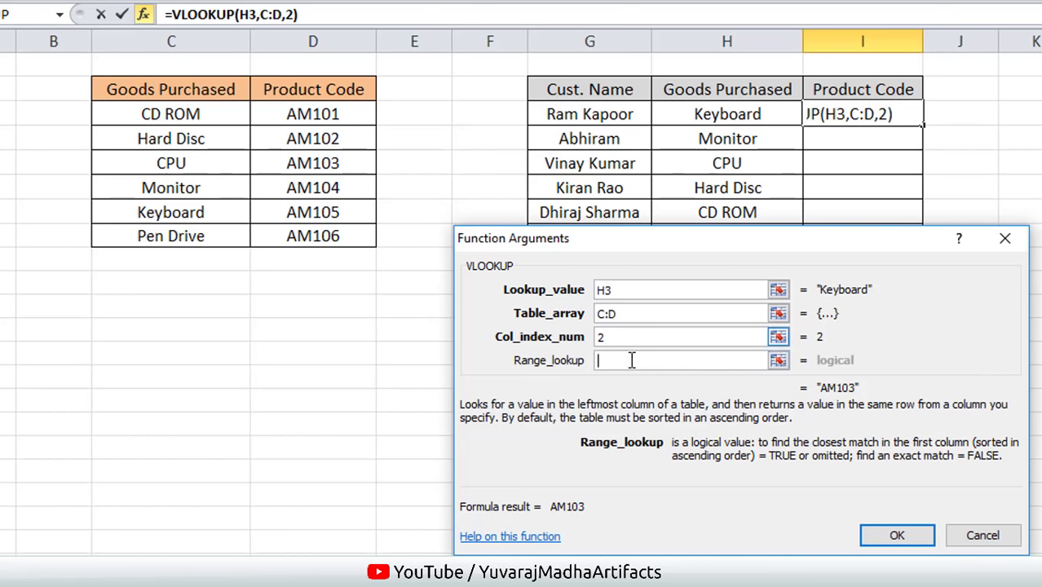
Set Range_lookup to 0 for exact match, comparing it against 1 before reverting
{"action": "type", "text": "0"}
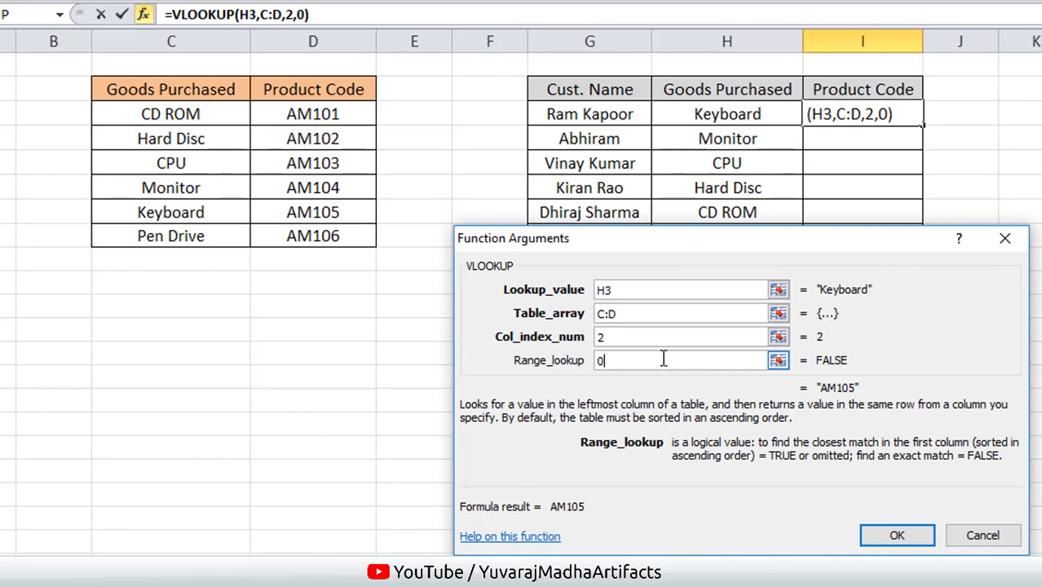
{"action": "key", "text": "BackSpace"}
{"action": "type", "text": "1"}
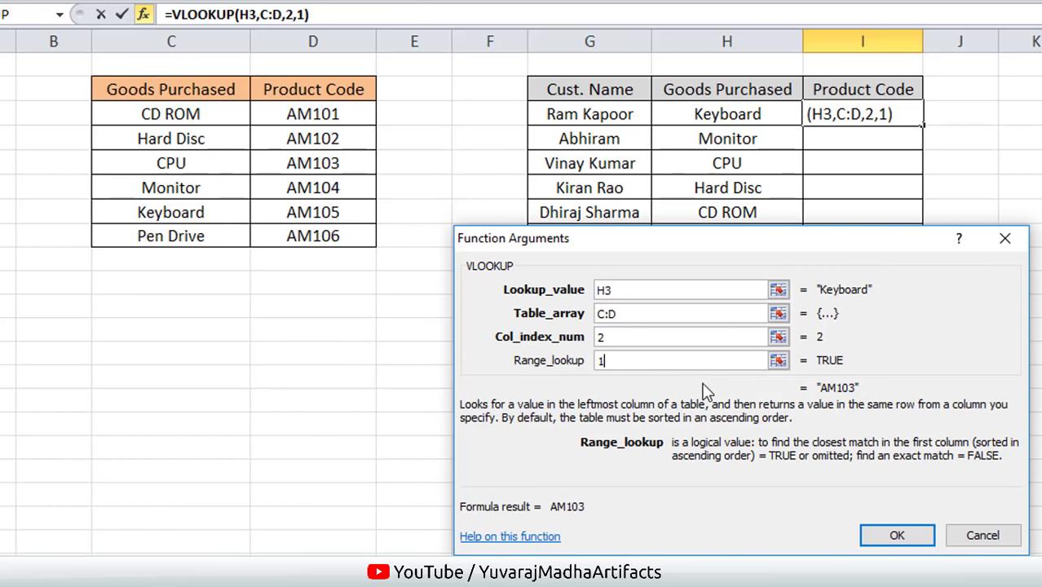
{"action": "key", "text": "BackSpace"}
{"action": "type", "text": "0"}
Finish the formula so I3 shows AM105 and check it against the Keyboard row
{"action": "left_click", "coordinate": [897, 536]}
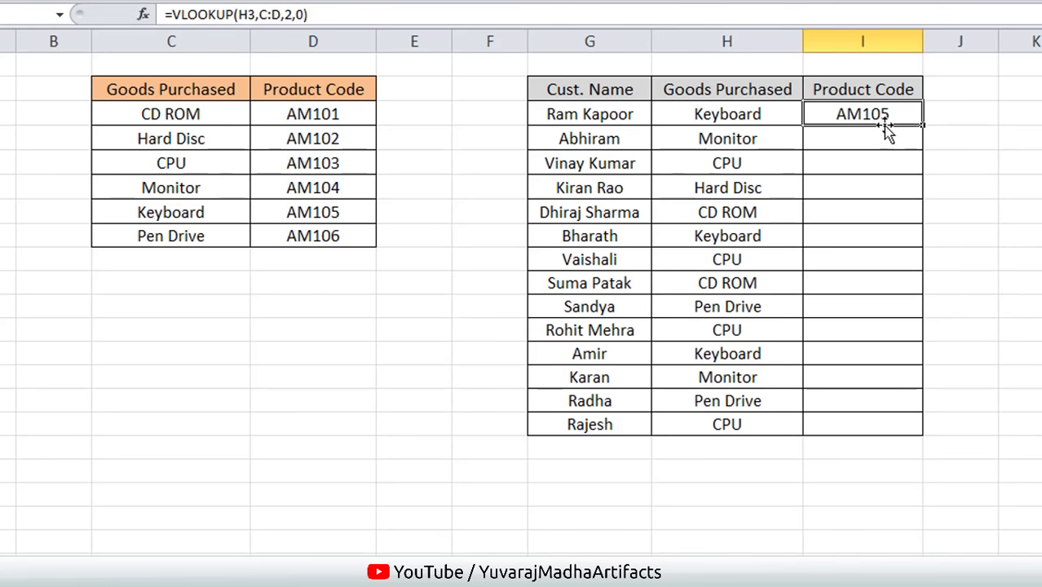
{"action": "left_click_drag", "start_coordinate": [340, 213], "coordinate": [81, 214]}
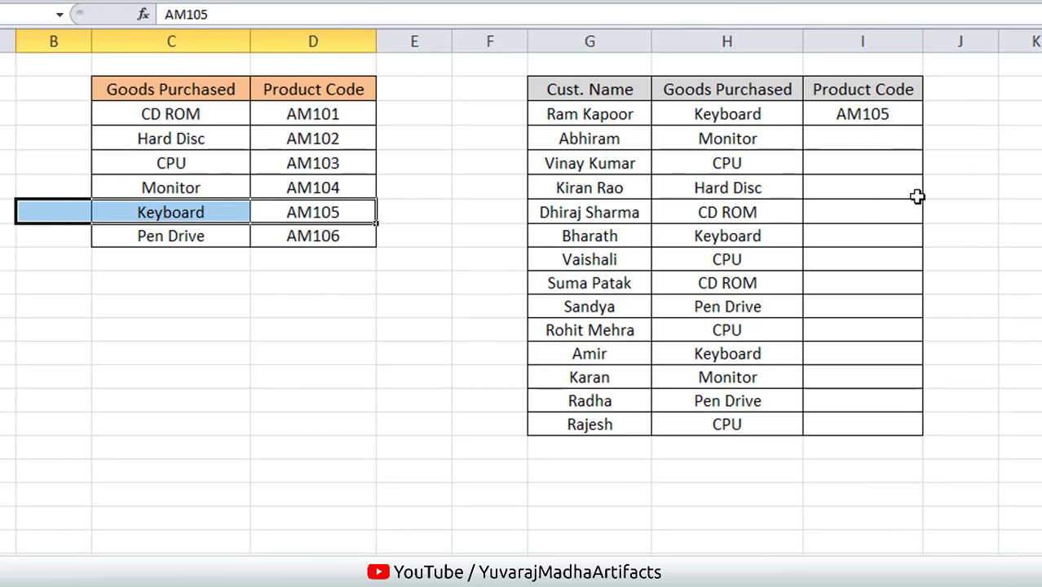
{"action": "left_click", "coordinate": [898, 112]}
{"action": "key", "text": "Down"}
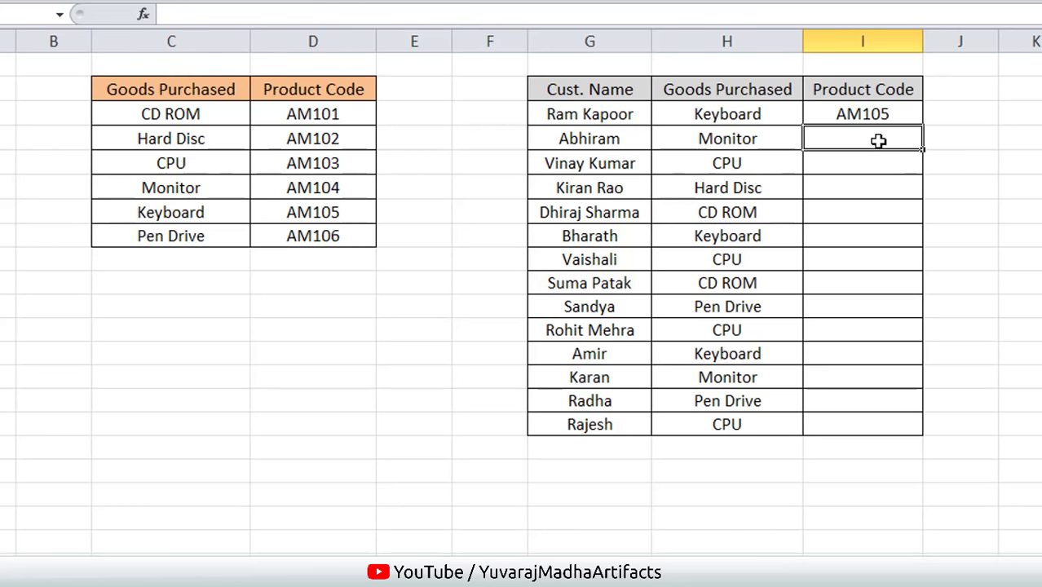
{"action": "key", "text": "Down"}
{"action": "key", "text": "Down"}
{"action": "key", "text": "Down"}
{"action": "key", "text": "Down"}
{"action": "key", "text": "Down"}
{"action": "key", "text": "Down"}
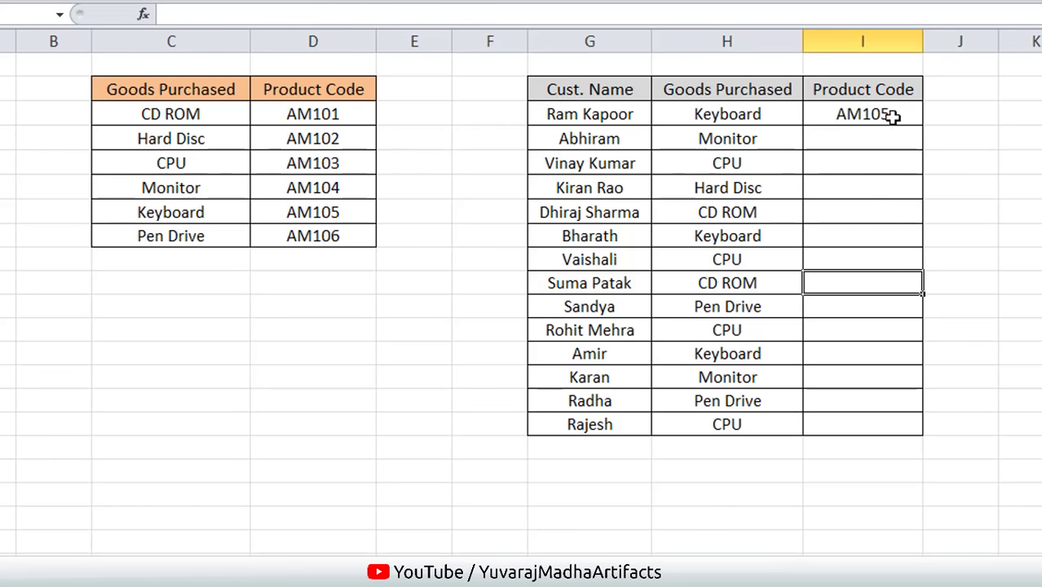
{"action": "left_click", "coordinate": [890, 117]}
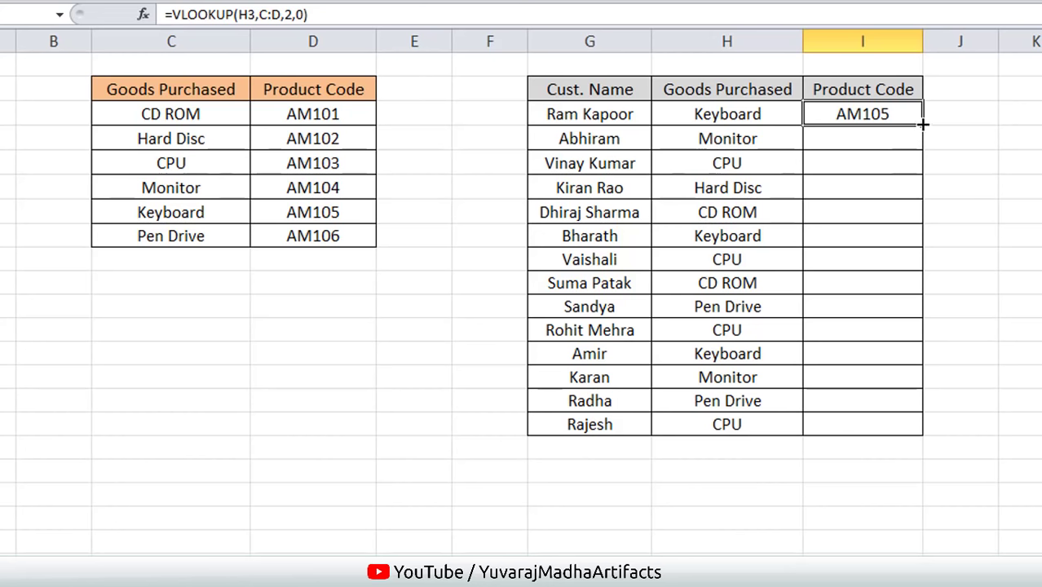
Copy the I3 VLOOKUP formula down through I16 to fill the product codes
{"action": "left_click_drag", "start_coordinate": [919, 127], "coordinate": [927, 427]}
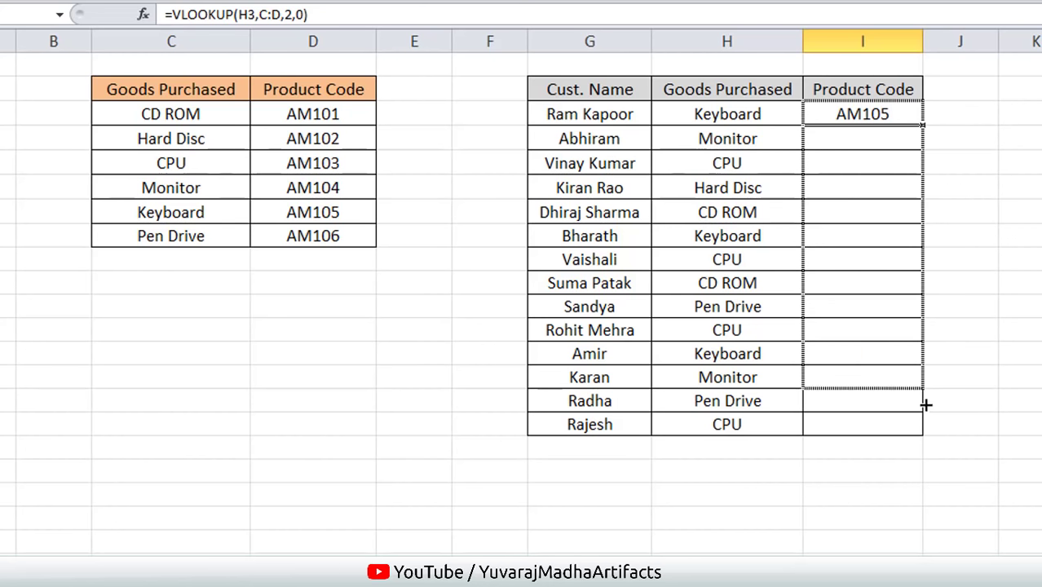
{"action": "left_click", "coordinate": [958, 331]}
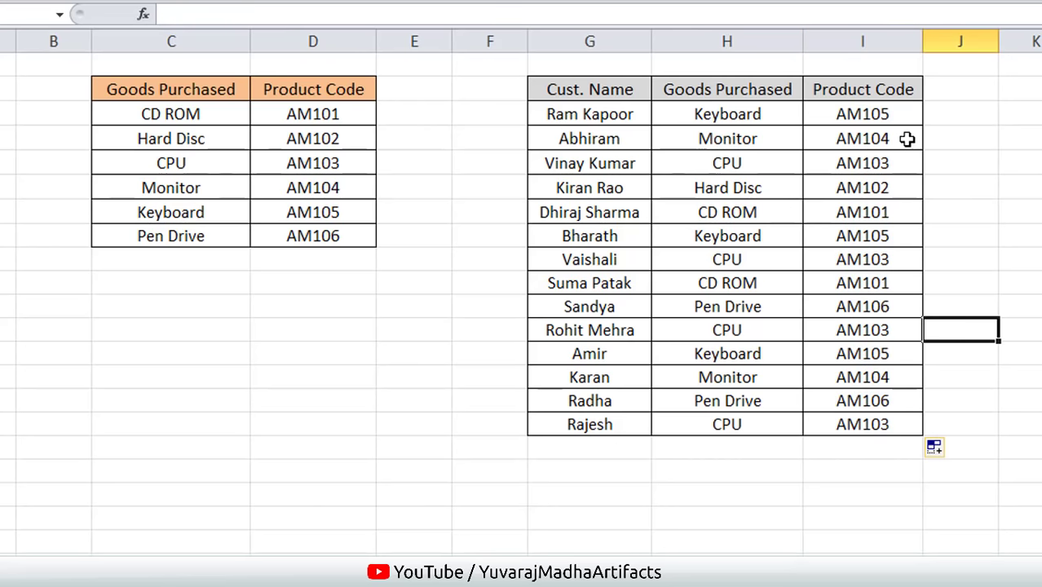
{"action": "left_click_drag", "start_coordinate": [908, 140], "coordinate": [900, 472]}
{"action": "left_click", "coordinate": [900, 472]}
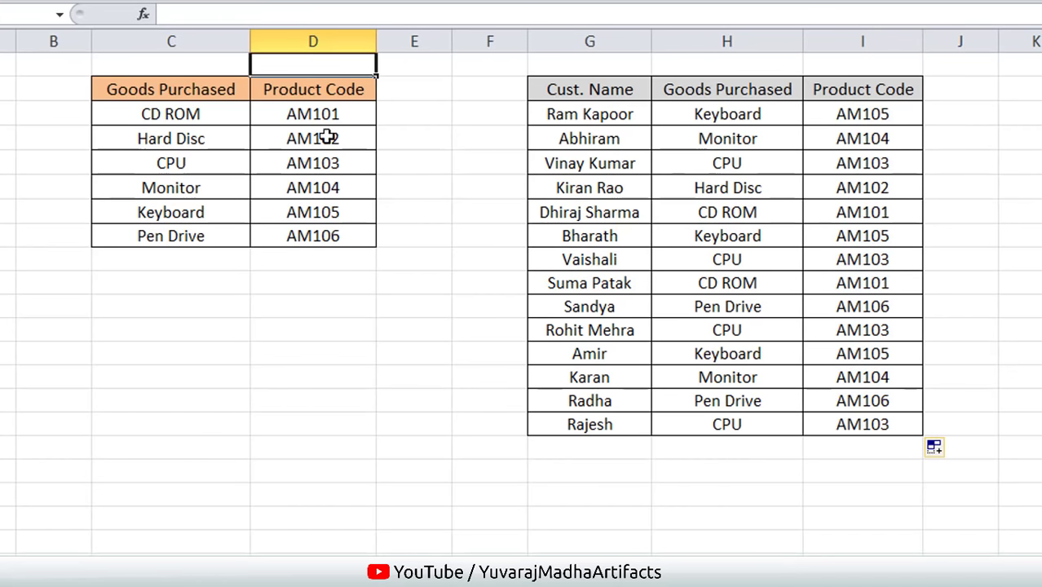
Verify the Monitor and Hard Disc codes against the lookup table's Product Code column
{"action": "left_click_drag", "start_coordinate": [320, 60], "coordinate": [312, 330]}
{"action": "left_click", "coordinate": [956, 259]}
{"action": "left_click_drag", "start_coordinate": [740, 138], "coordinate": [930, 135]}
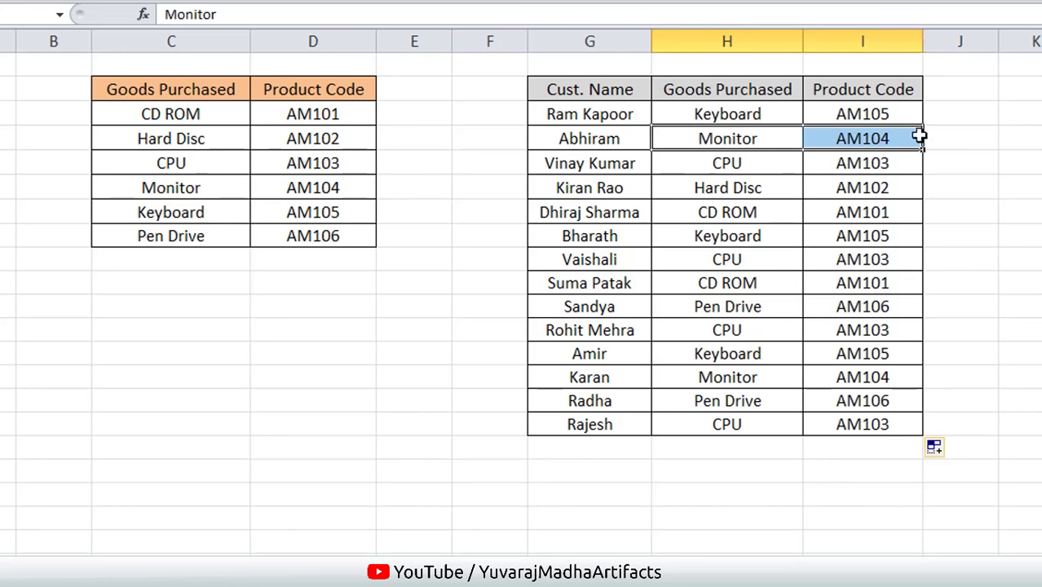
{"action": "left_click_drag", "start_coordinate": [208, 188], "coordinate": [395, 189]}
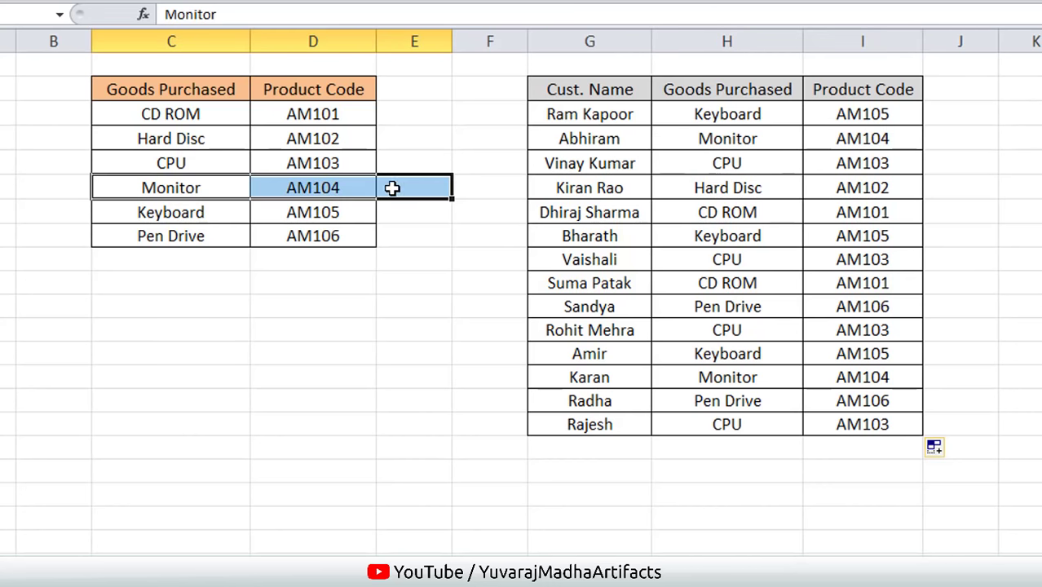
{"action": "left_click_drag", "start_coordinate": [754, 188], "coordinate": [933, 191]}
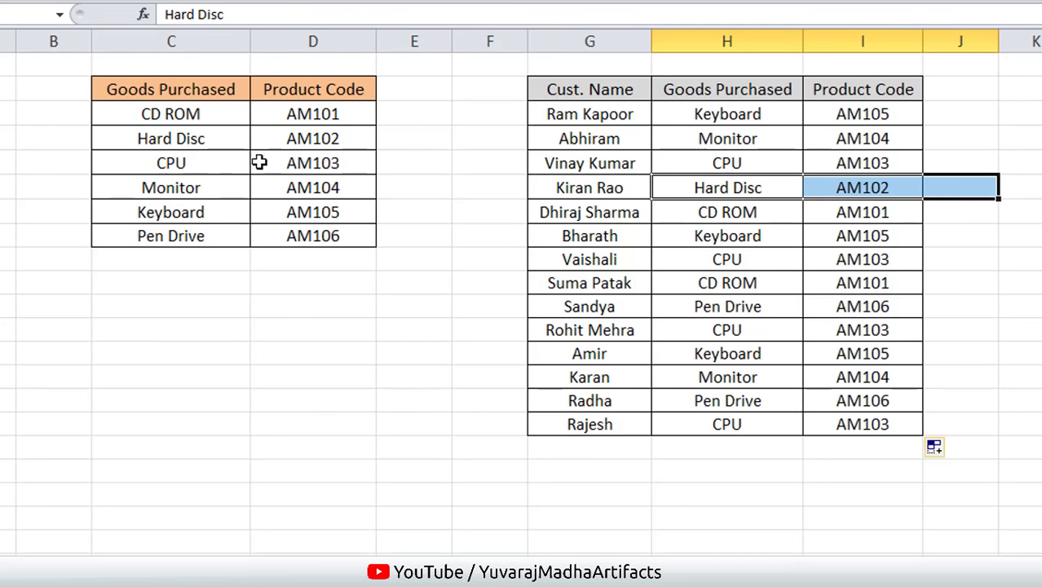
{"action": "left_click_drag", "start_coordinate": [209, 138], "coordinate": [462, 150]}
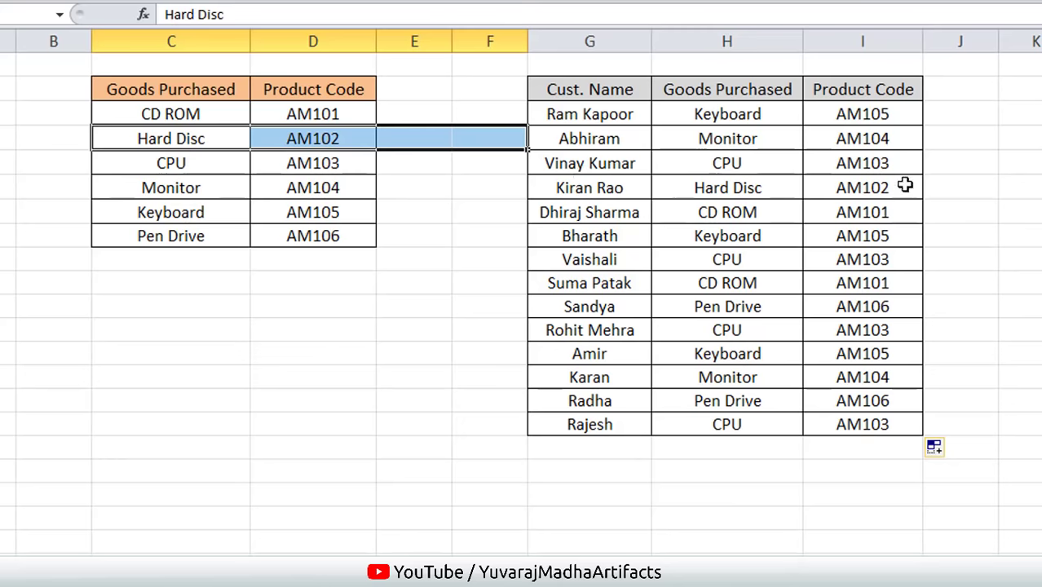
{"action": "left_click", "coordinate": [854, 477]}
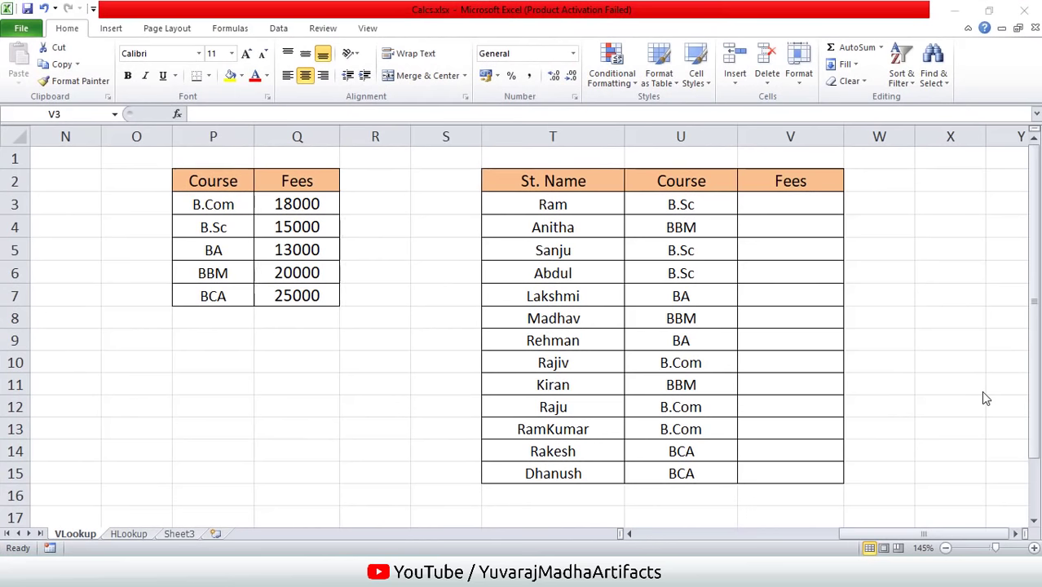
{"action": "left_click", "coordinate": [577, 135]}
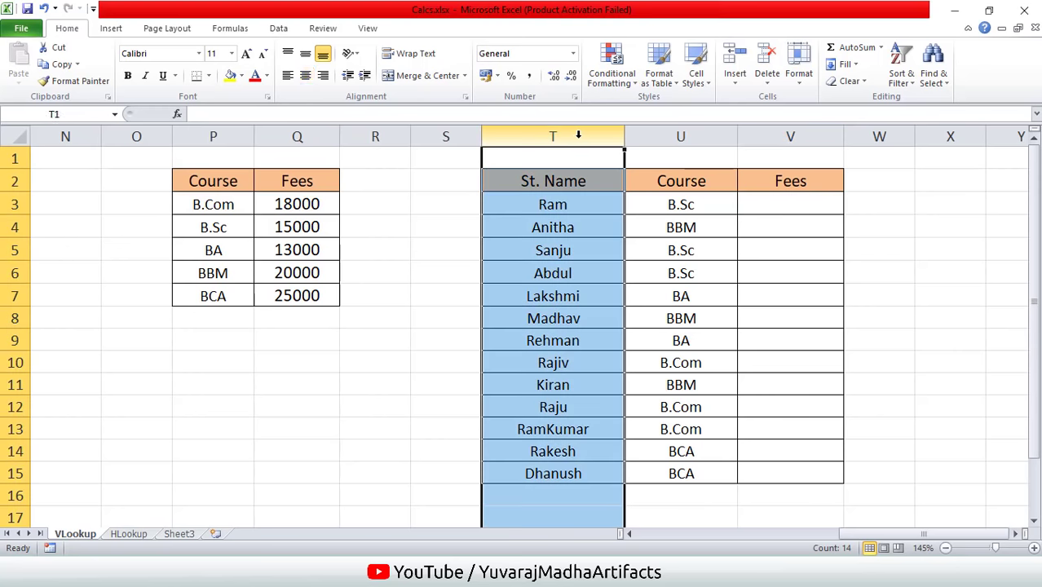
{"action": "left_click", "coordinate": [679, 135]}
{"action": "mouse_move", "coordinate": [791, 204]}
{"action": "left_mouse_down"}
{"action": "mouse_move", "coordinate": [801, 378]}
{"action": "mouse_move", "coordinate": [788, 496]}
{"action": "left_mouse_up"}
{"action": "left_click", "coordinate": [798, 205]}
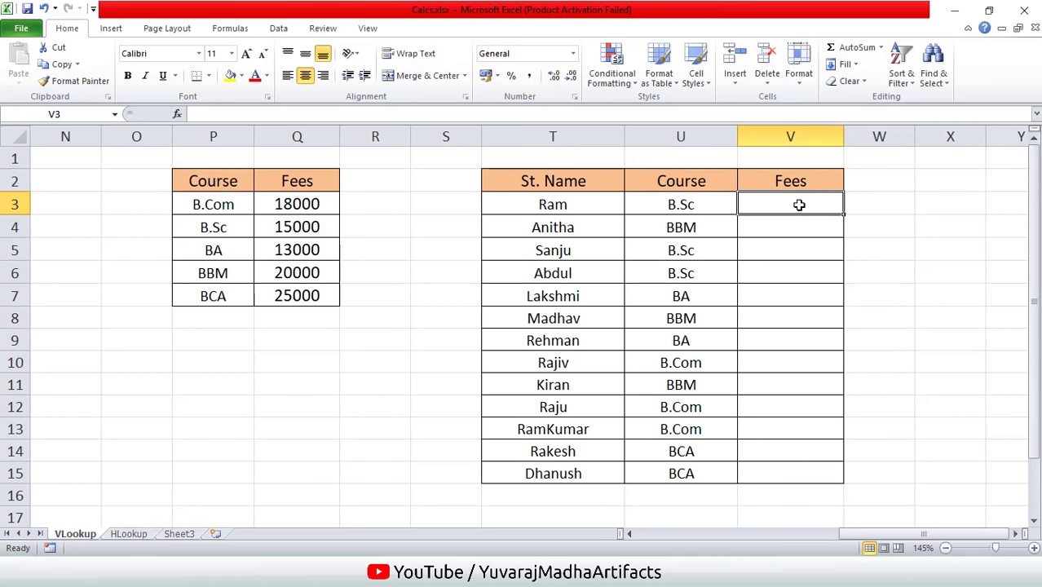
{"action": "left_click", "coordinate": [233, 138]}
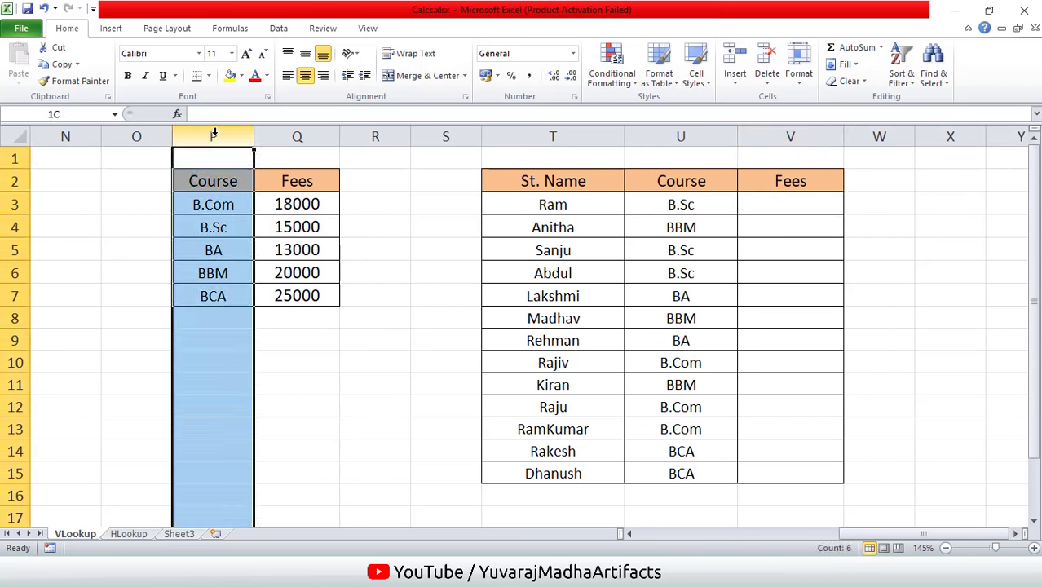
{"action": "left_click", "coordinate": [294, 136]}
{"action": "left_click", "coordinate": [445, 273]}
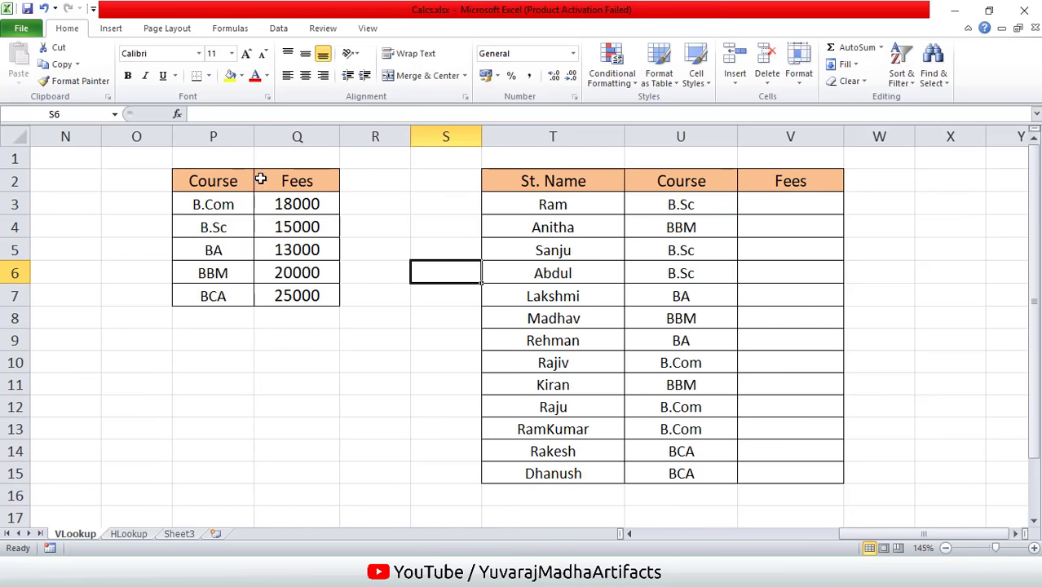
{"action": "left_click_drag", "start_coordinate": [216, 204], "coordinate": [299, 294]}
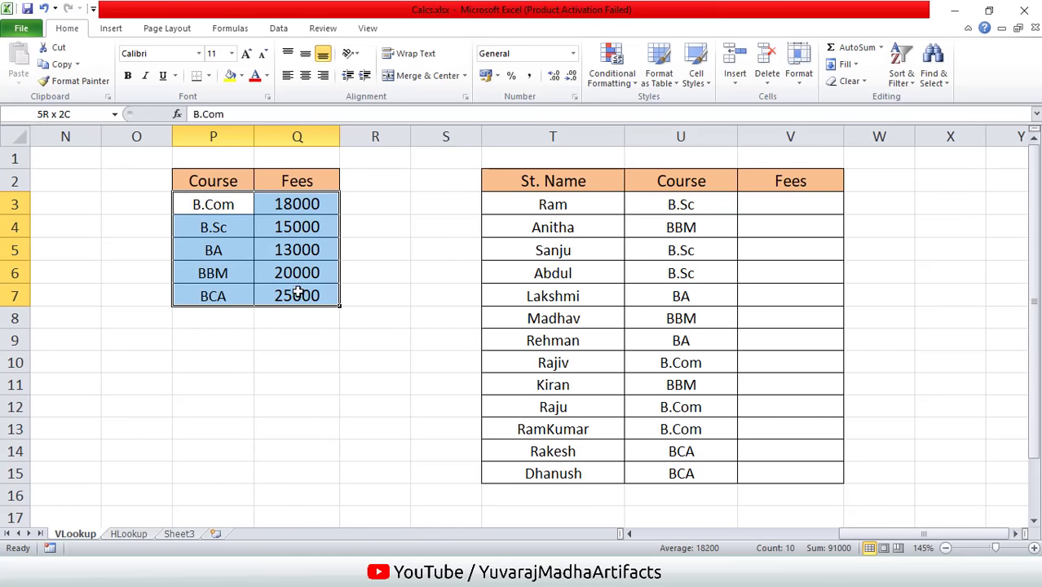
{"action": "left_click", "coordinate": [762, 201]}
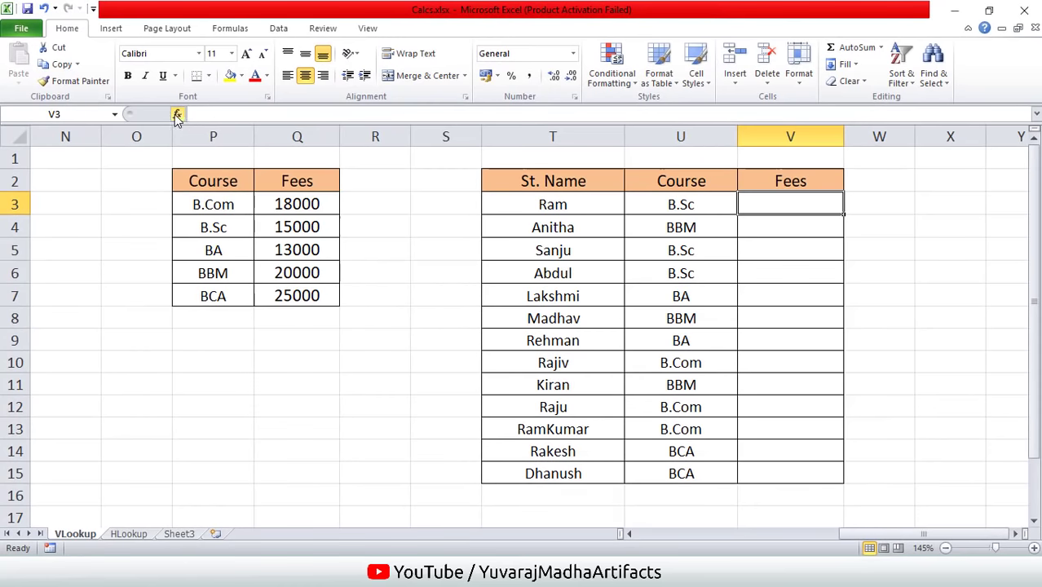
Insert VLOOKUP into V3 from the function search and set Lookup_value to U3 (B.Sc)
{"action": "left_click", "coordinate": [177, 115]}
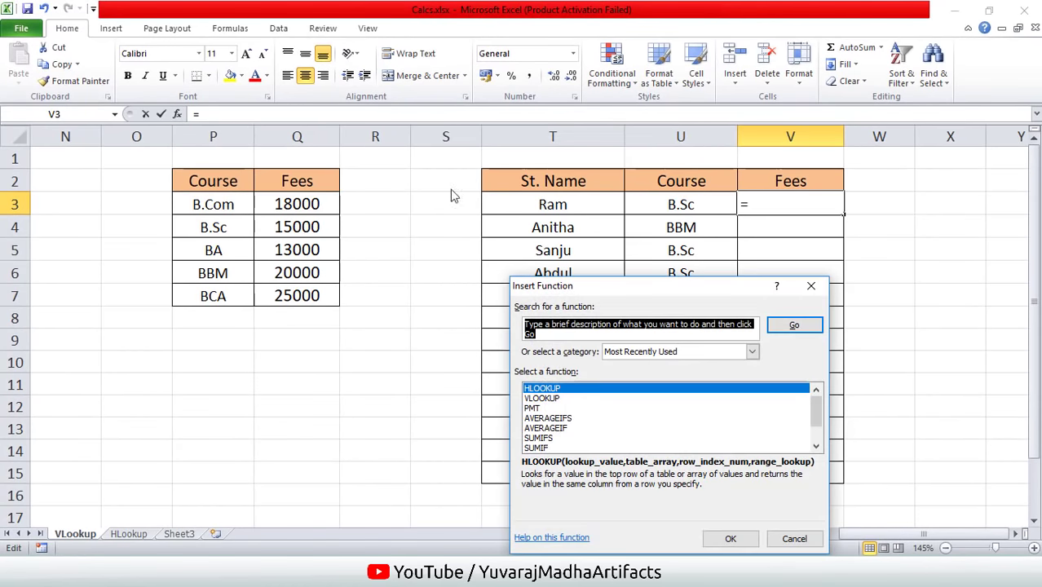
{"action": "left_click_drag", "start_coordinate": [641, 287], "coordinate": [630, 248]}
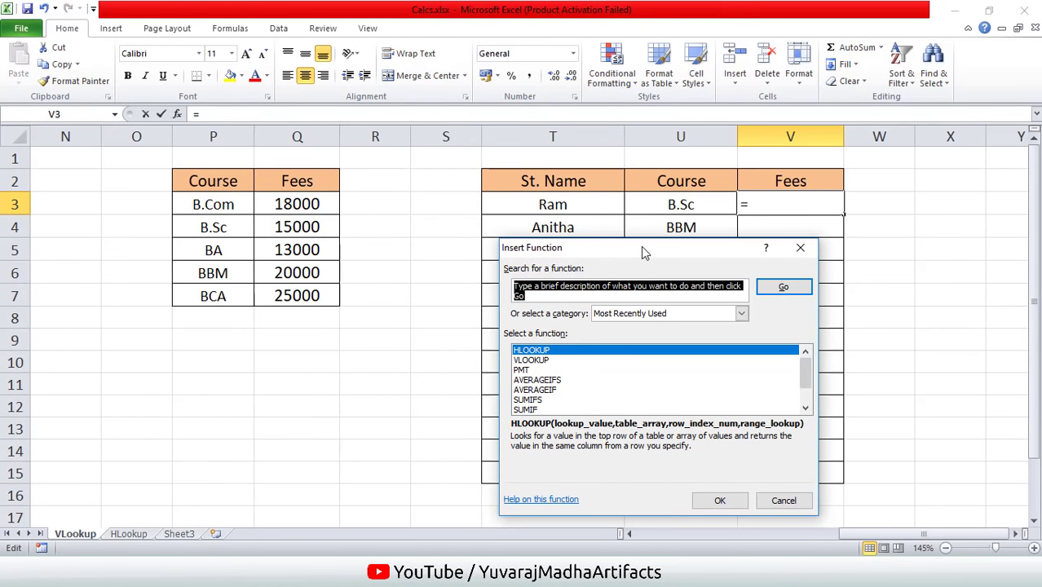
{"action": "left_click", "coordinate": [592, 289]}
{"action": "type", "text": "vl"}
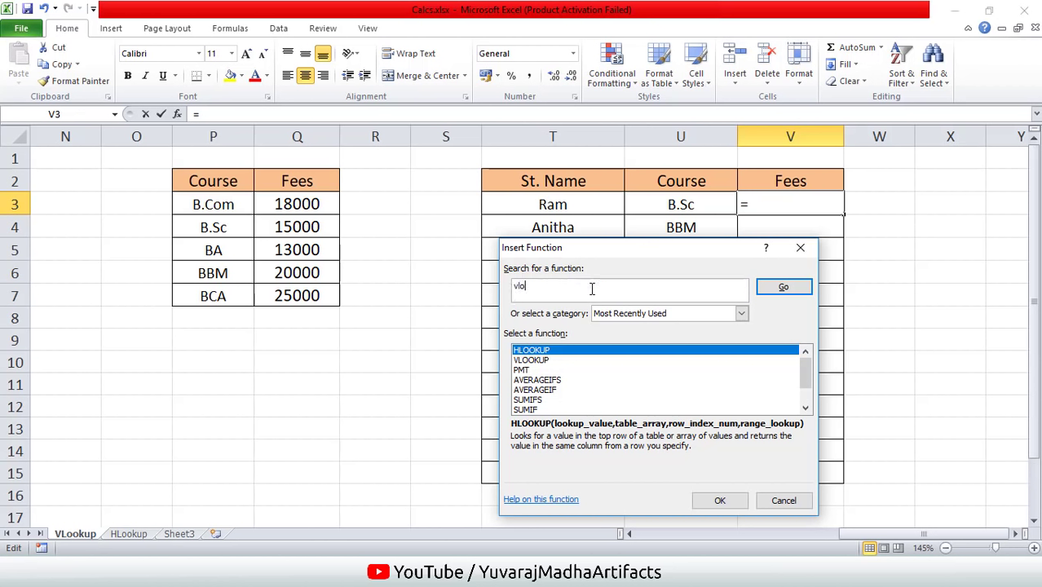
{"action": "type", "text": "opu"}
{"action": "left_click", "coordinate": [539, 360]}
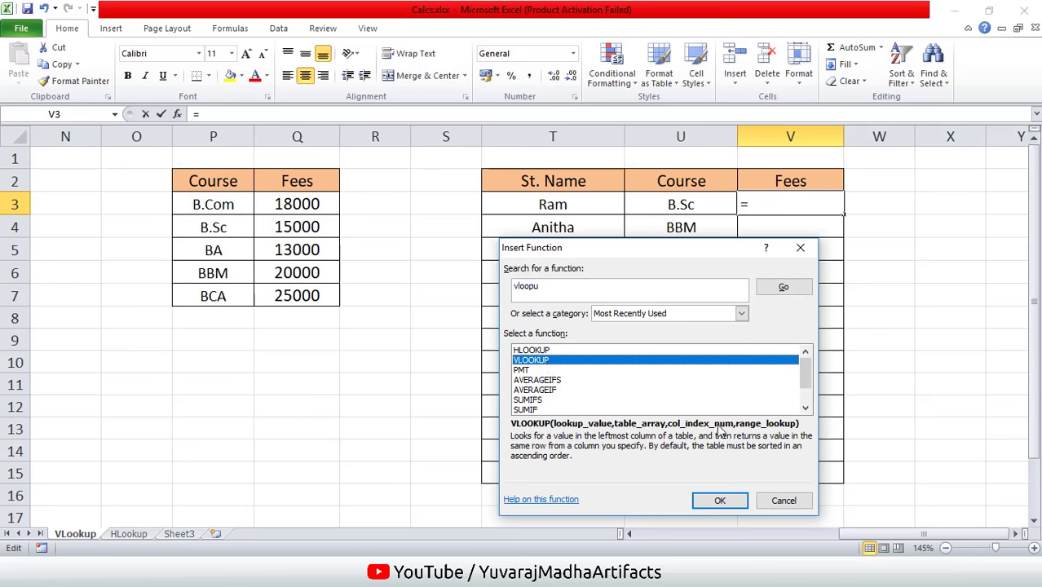
{"action": "left_click", "coordinate": [720, 499]}
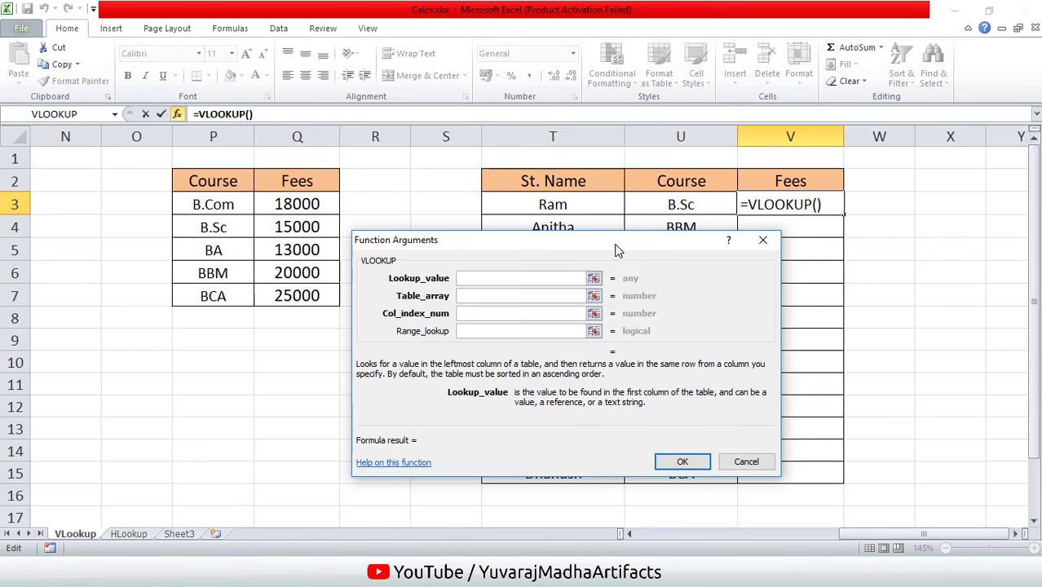
{"action": "mouse_move", "coordinate": [553, 253]}
{"action": "left_mouse_down"}
{"action": "mouse_move", "coordinate": [576, 302]}
{"action": "mouse_move", "coordinate": [498, 311]}
{"action": "mouse_move", "coordinate": [421, 285]}
{"action": "left_mouse_up"}
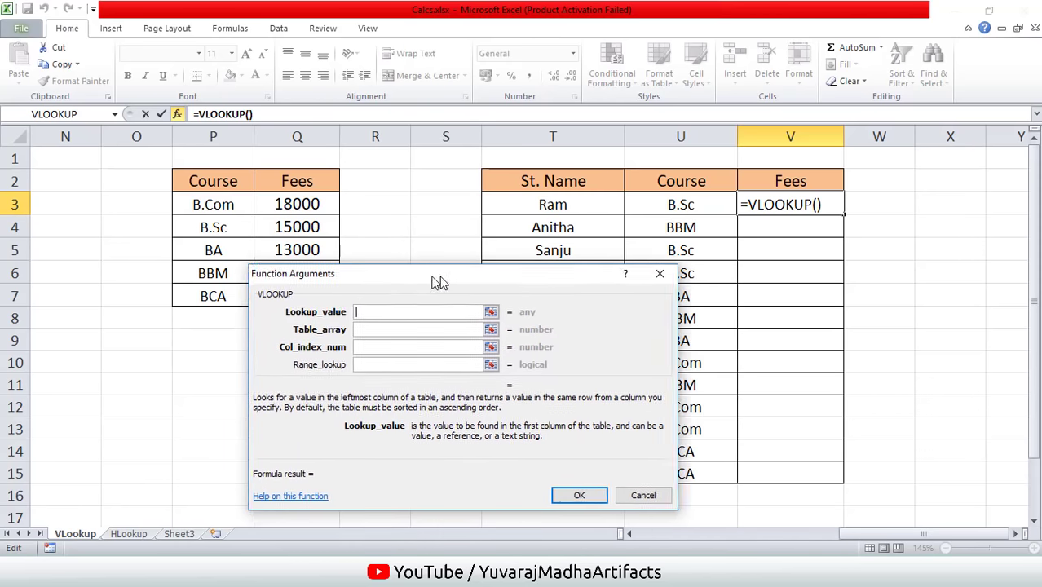
{"action": "left_click", "coordinate": [678, 209]}
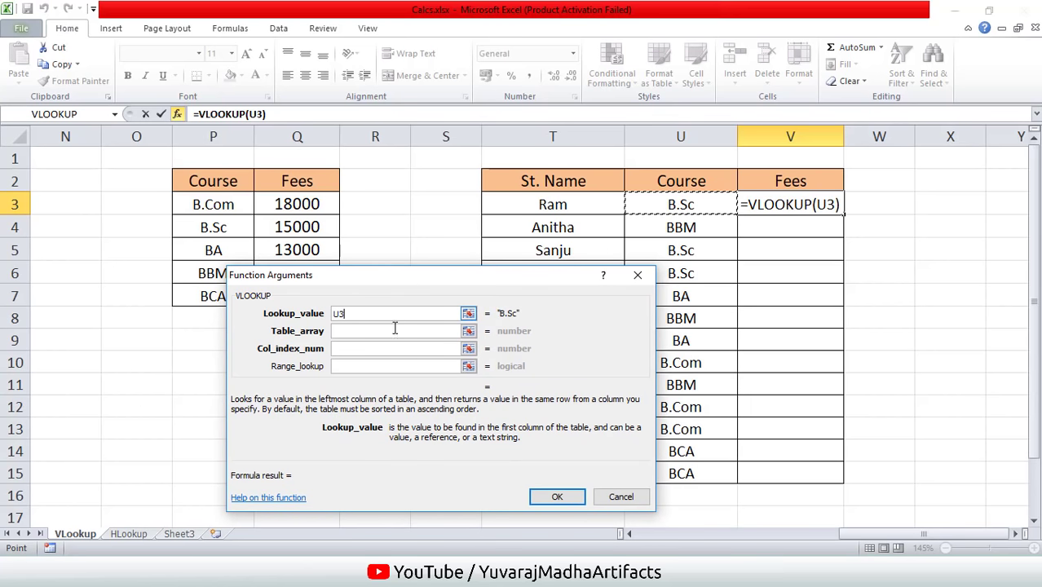
Give V3's VLOOKUP Table_array P:Q, column 2 and Range_lookup 0, returning 15000
{"action": "left_click", "coordinate": [360, 330]}
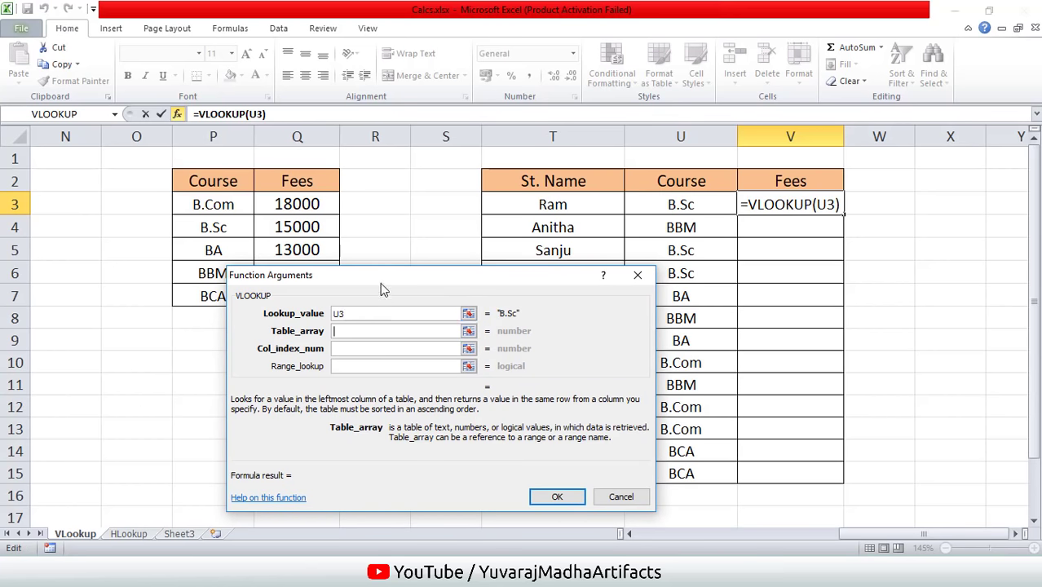
{"action": "left_click_drag", "start_coordinate": [379, 287], "coordinate": [645, 290]}
{"action": "left_click", "coordinate": [244, 137]}
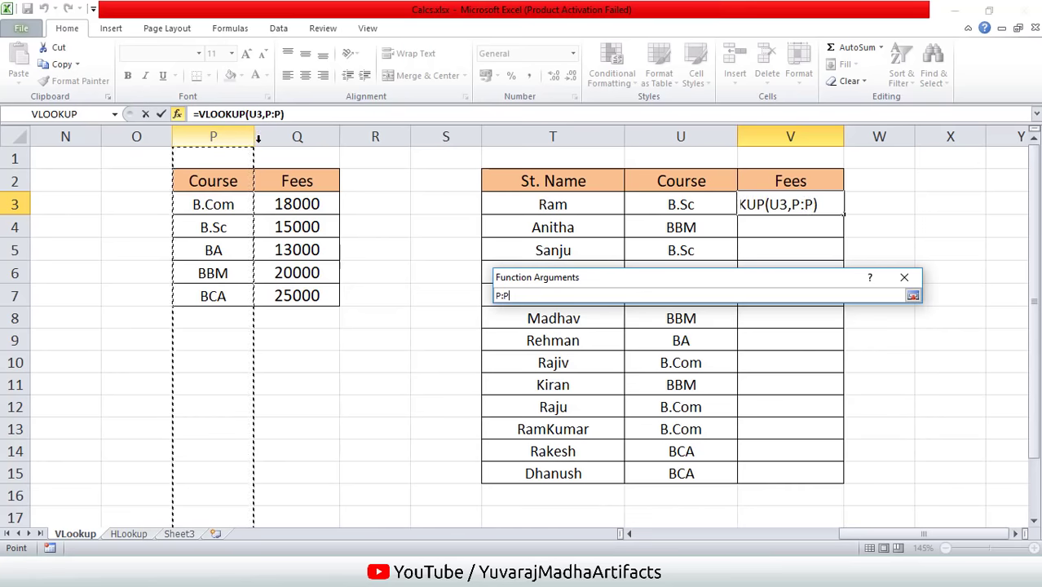
{"action": "left_click_drag", "start_coordinate": [257, 139], "coordinate": [296, 137]}
{"action": "left_click", "coordinate": [613, 359]}
{"action": "type", "text": "2"}
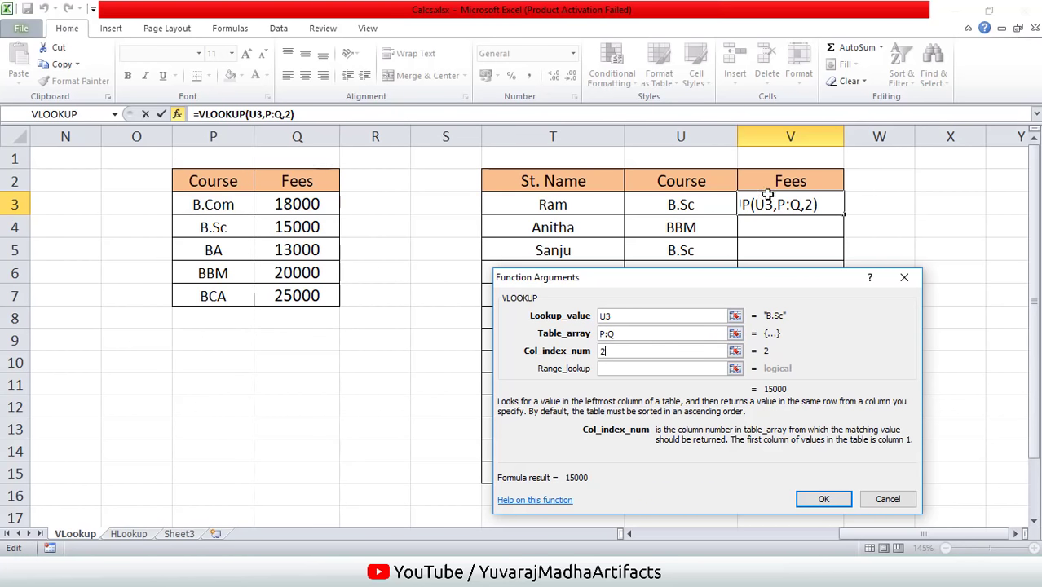
{"action": "left_click", "coordinate": [631, 371]}
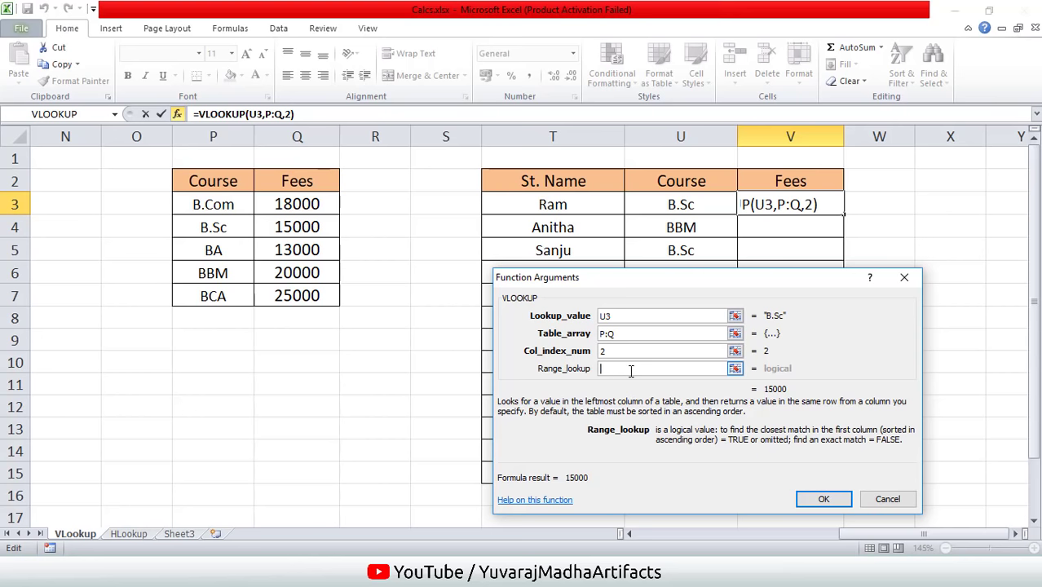
{"action": "type", "text": "0"}
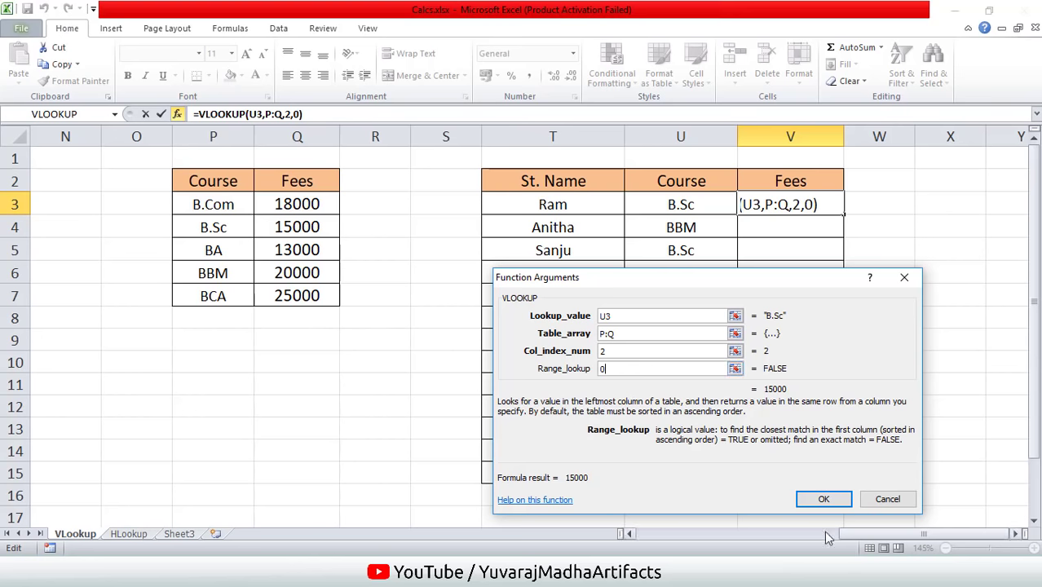
{"action": "left_click", "coordinate": [824, 498]}
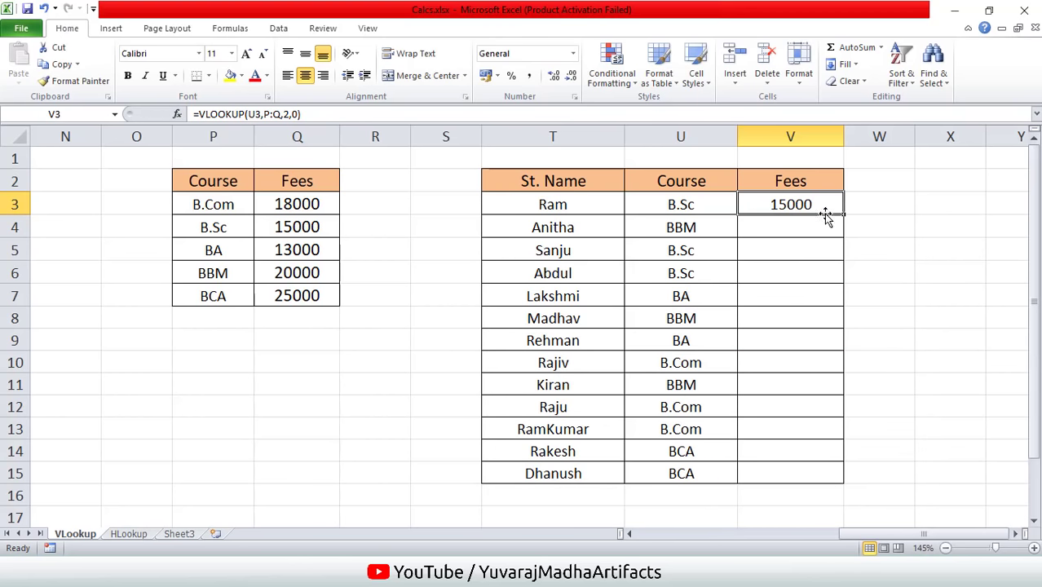
Fill the V3 fee VLOOKUP formula down through V15
{"action": "left_click_drag", "start_coordinate": [219, 231], "coordinate": [383, 220]}
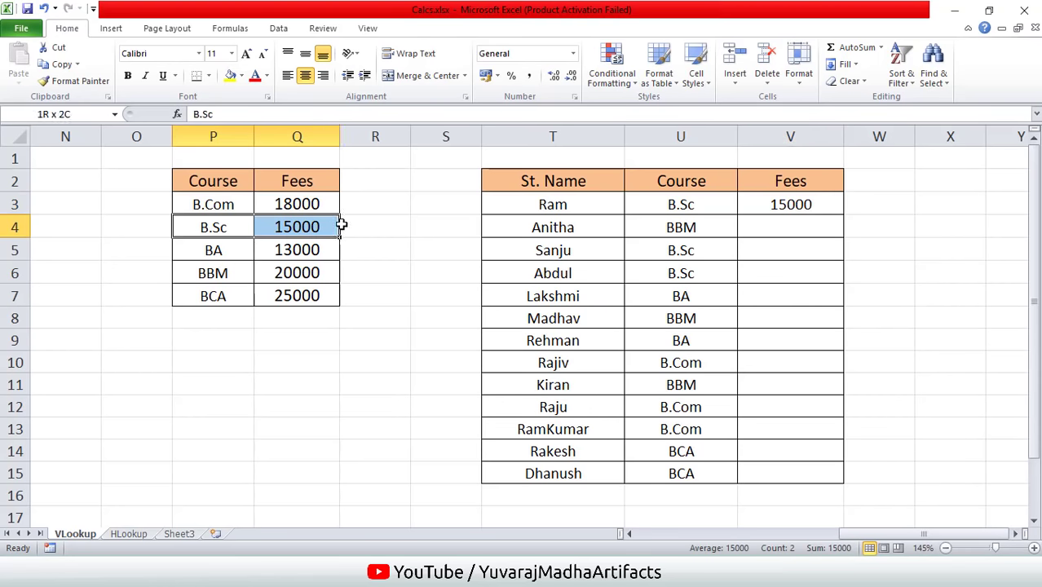
{"action": "left_click", "coordinate": [769, 210]}
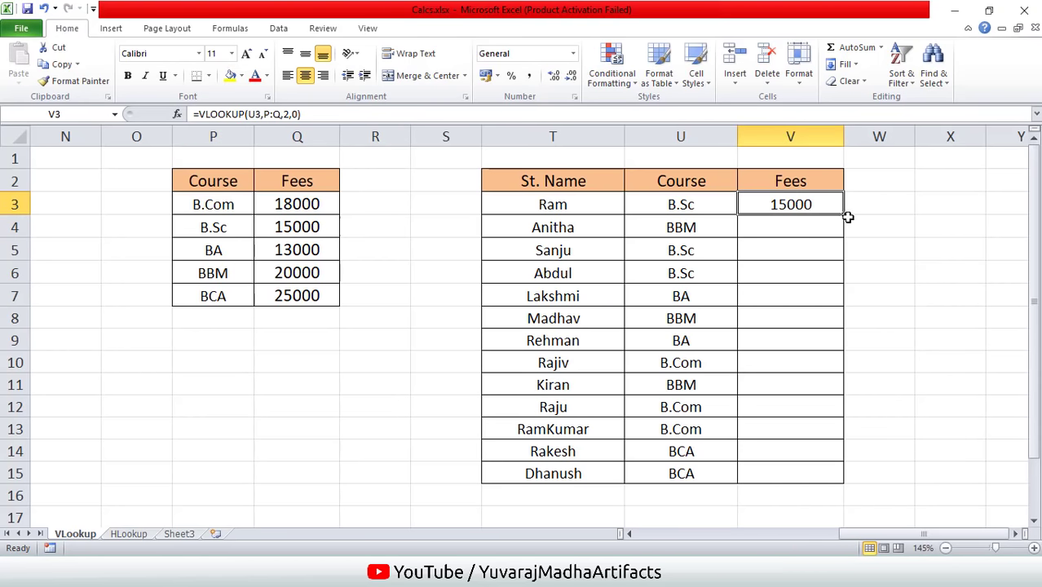
{"action": "left_click_drag", "start_coordinate": [844, 214], "coordinate": [864, 478]}
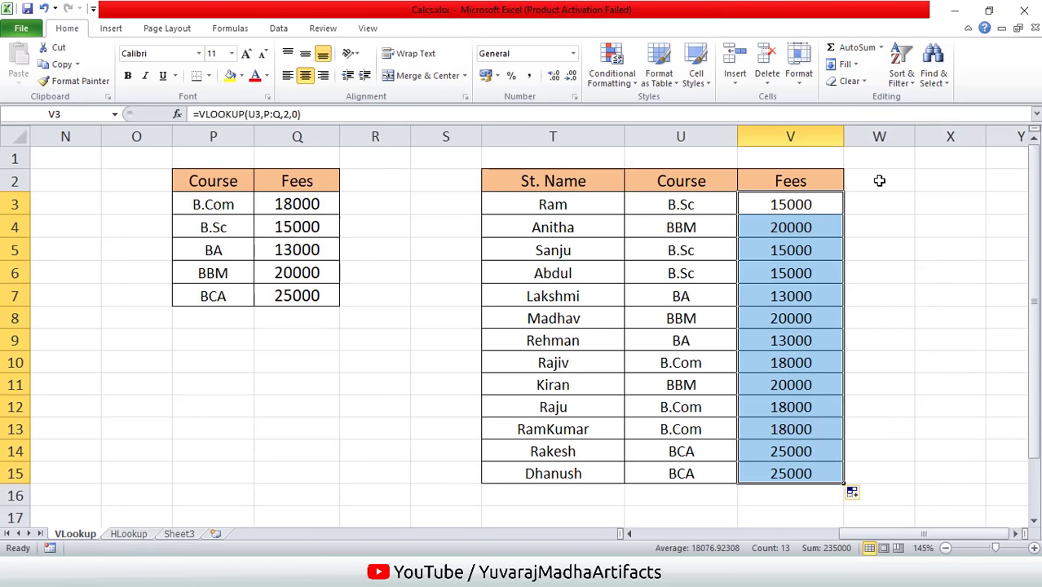
{"action": "left_click", "coordinate": [879, 179]}
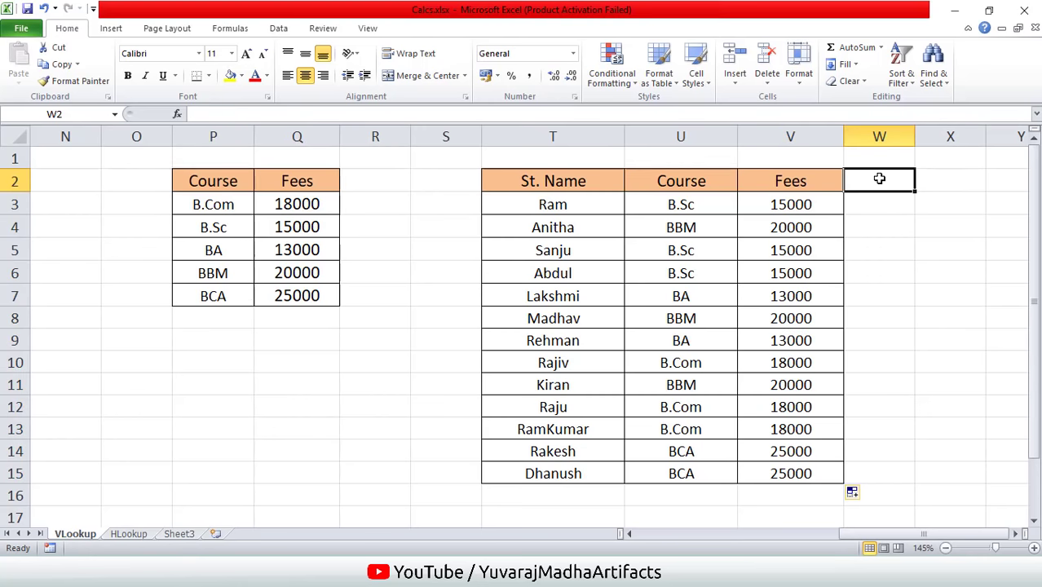
Spot-check the filled fees for B.Com and BCA students, e.g. BCA showing 25000
{"action": "left_click_drag", "start_coordinate": [692, 364], "coordinate": [962, 364]}
{"action": "left_click", "coordinate": [680, 430]}
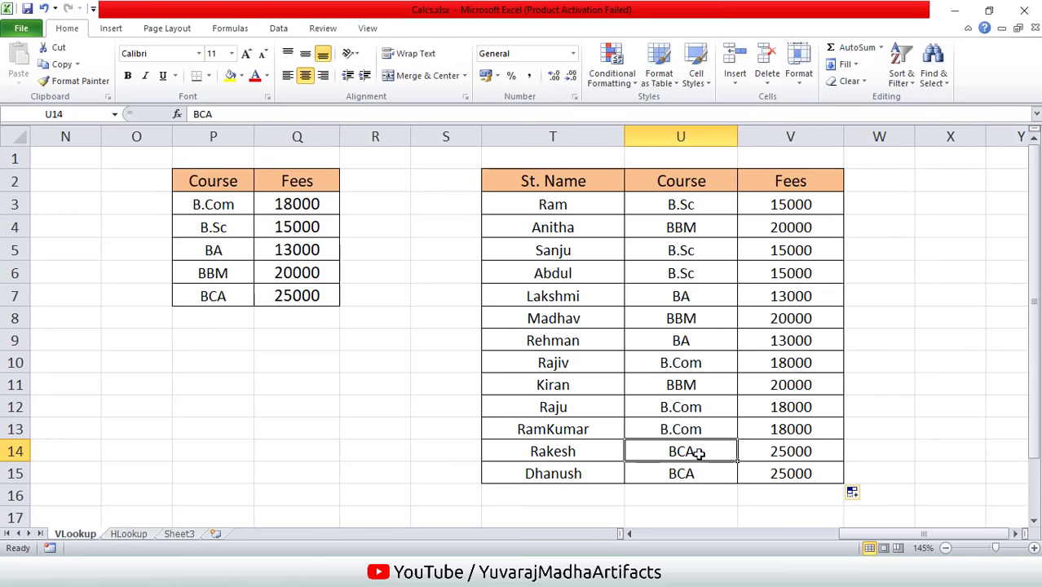
{"action": "left_click_drag", "start_coordinate": [698, 453], "coordinate": [879, 453]}
{"action": "left_click", "coordinate": [439, 377]}
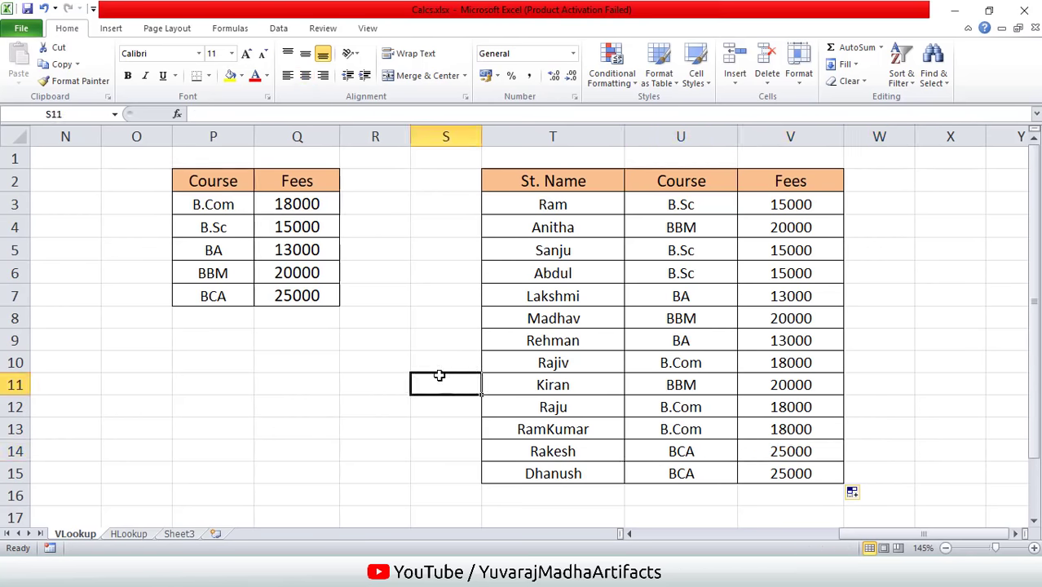
{"action": "left_click", "coordinate": [917, 429]}
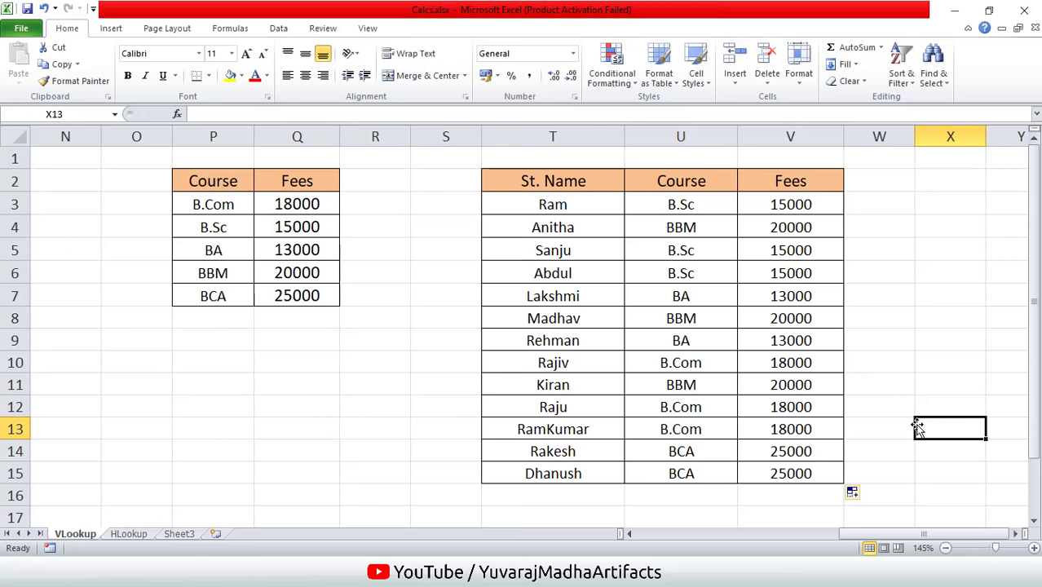